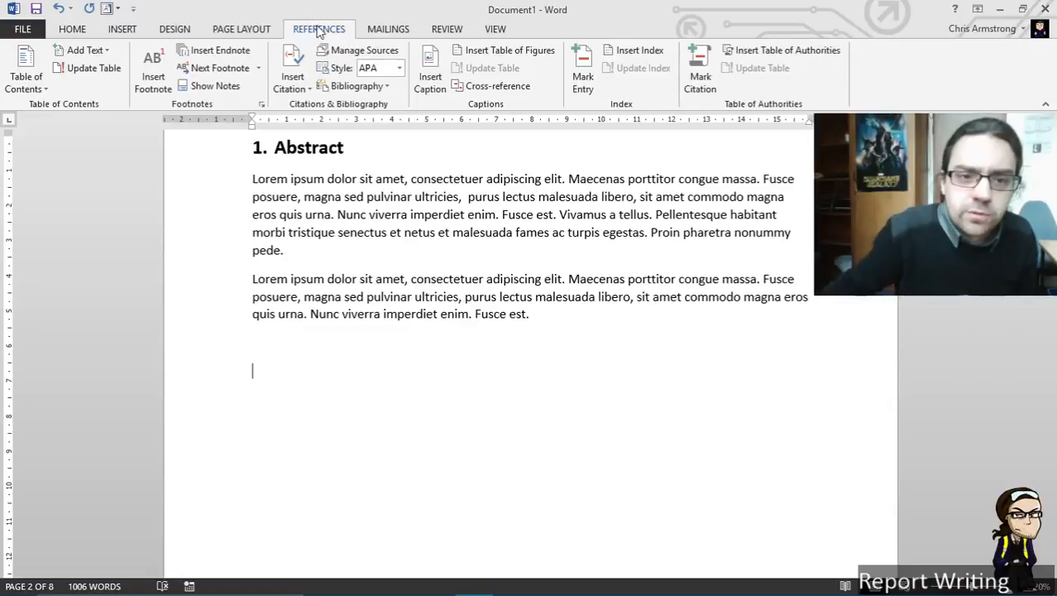
# Insert a caption with the Equation label on the blank line below the second paragraph and add the text "hghghg"
pyautogui.click(431, 70)
pyautogui.click(503, 277)
pyautogui.click(507, 301)
pyautogui.click(544, 363)
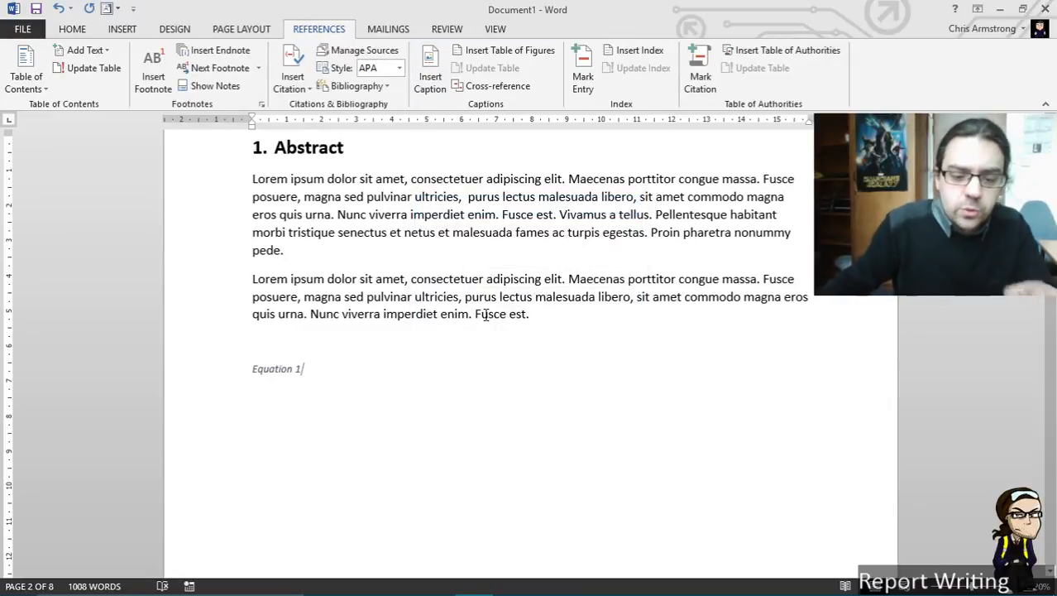
pyautogui.write('hghghg')
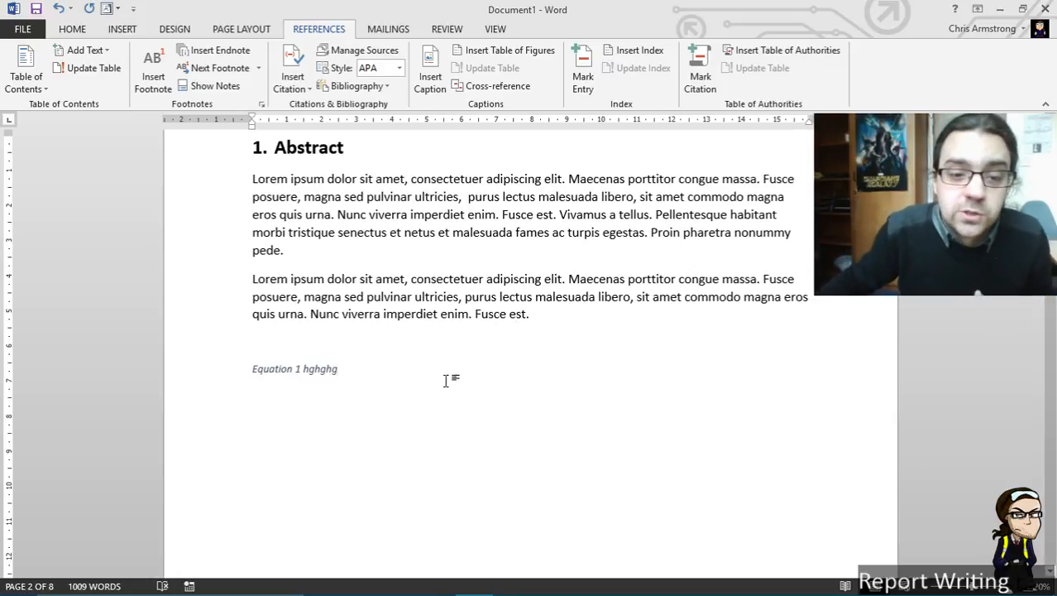
# Delete the whole Equation 1 caption line below the second paragraph
pyautogui.click(236, 384)
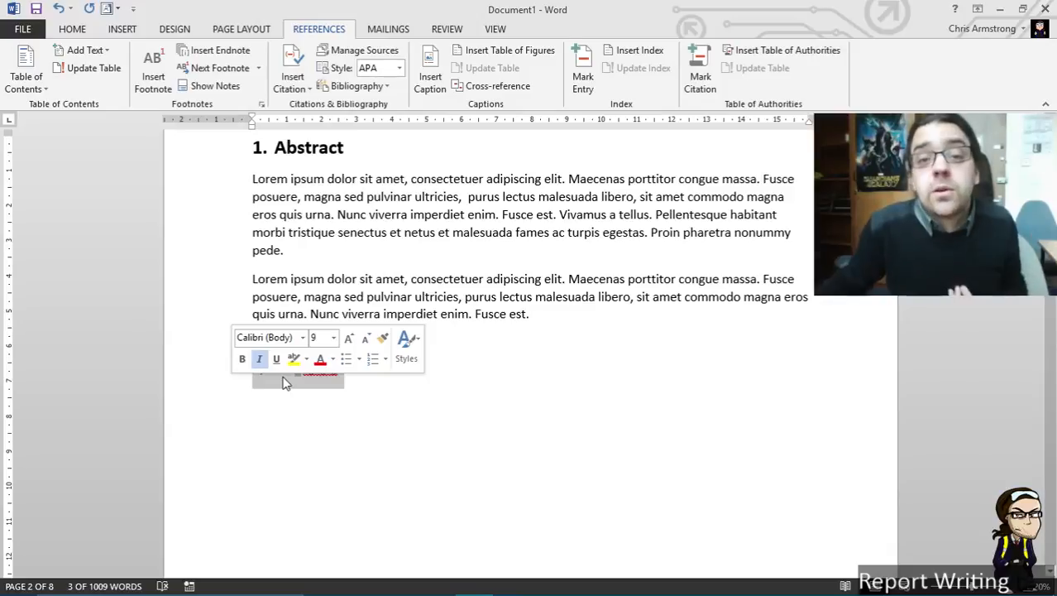
pyautogui.press('Delete')
pyautogui.scroll(8, 344, 320)
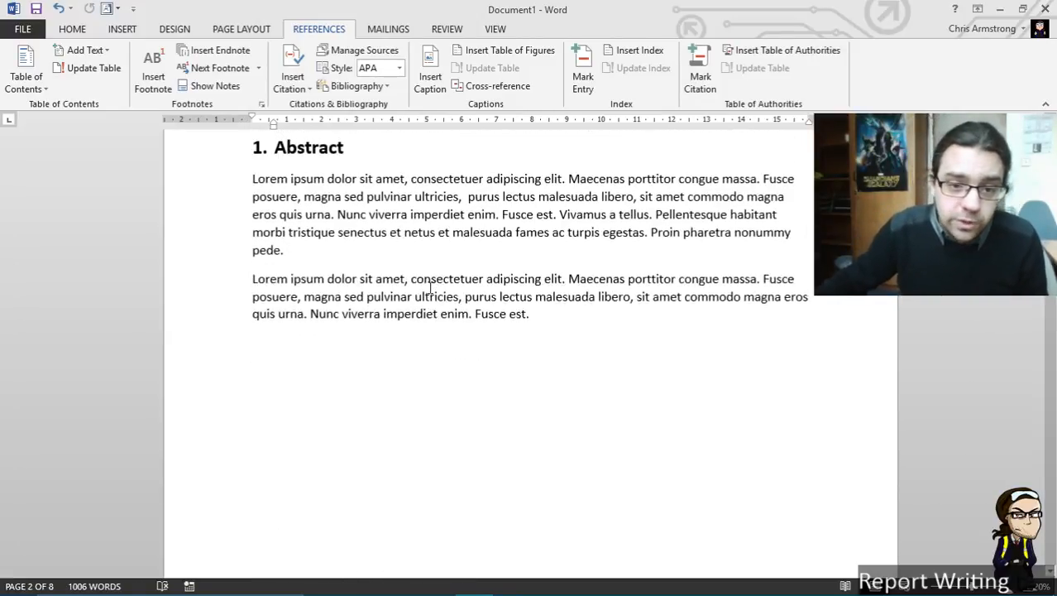
# Insert a caption with the Eq label on the empty line below the second Abstract paragraph
pyautogui.scroll(2, 430, 286)
pyautogui.click(309, 458)
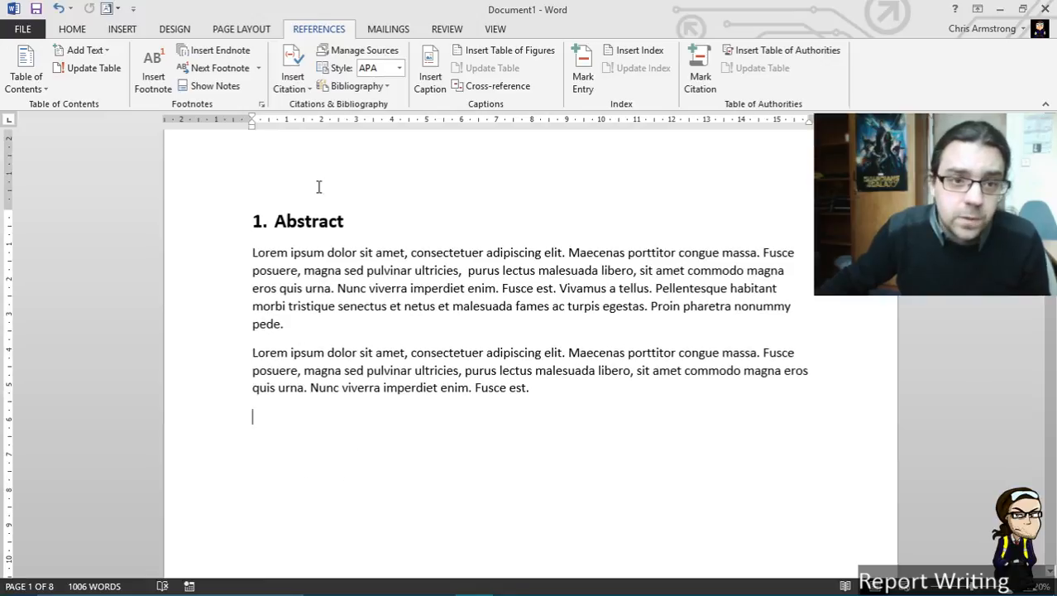
pyautogui.click(431, 63)
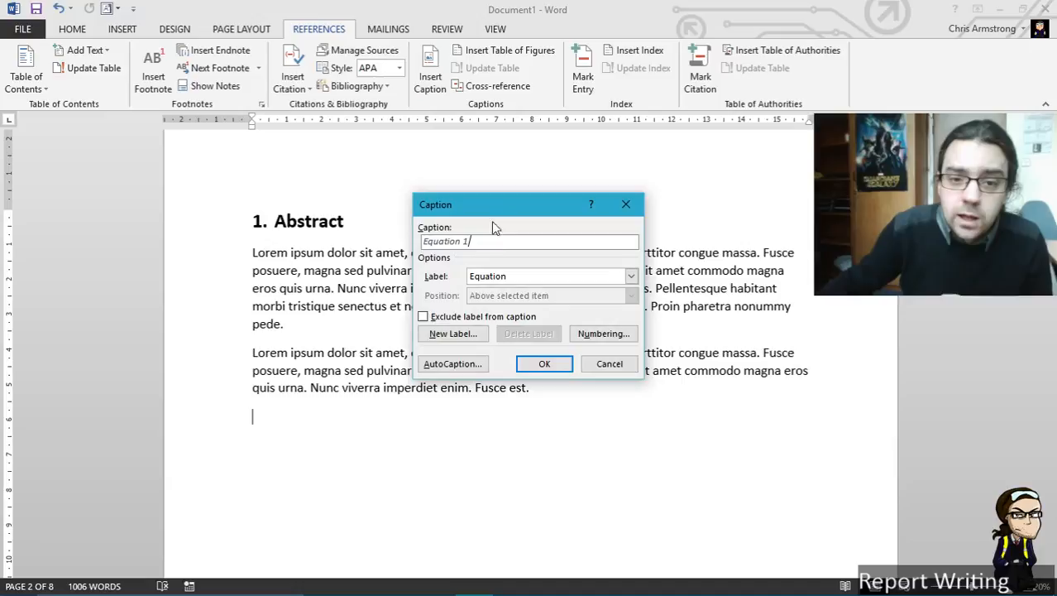
pyautogui.click(498, 280)
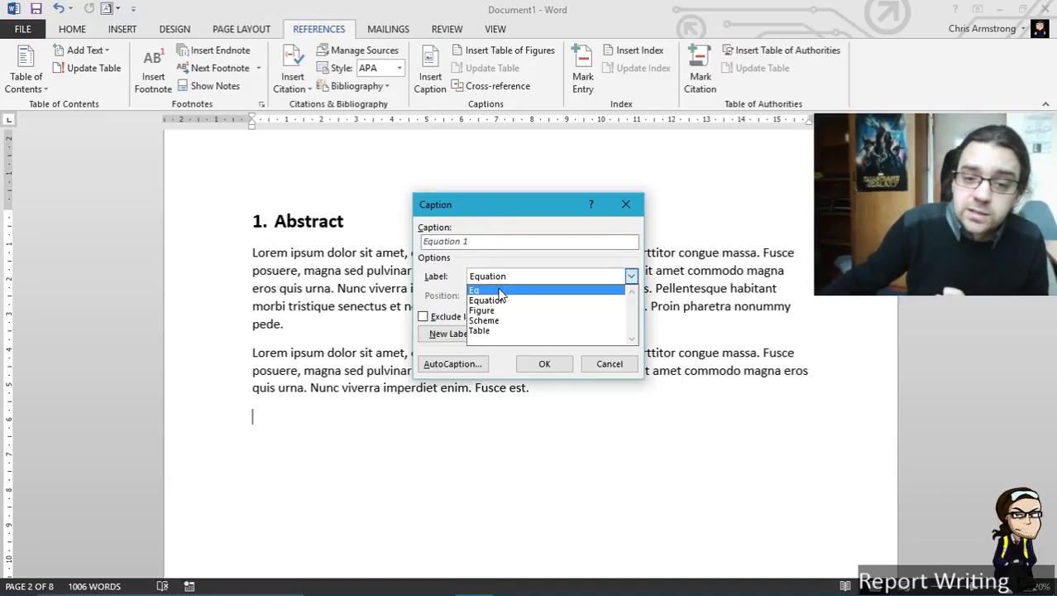
pyautogui.click(489, 290)
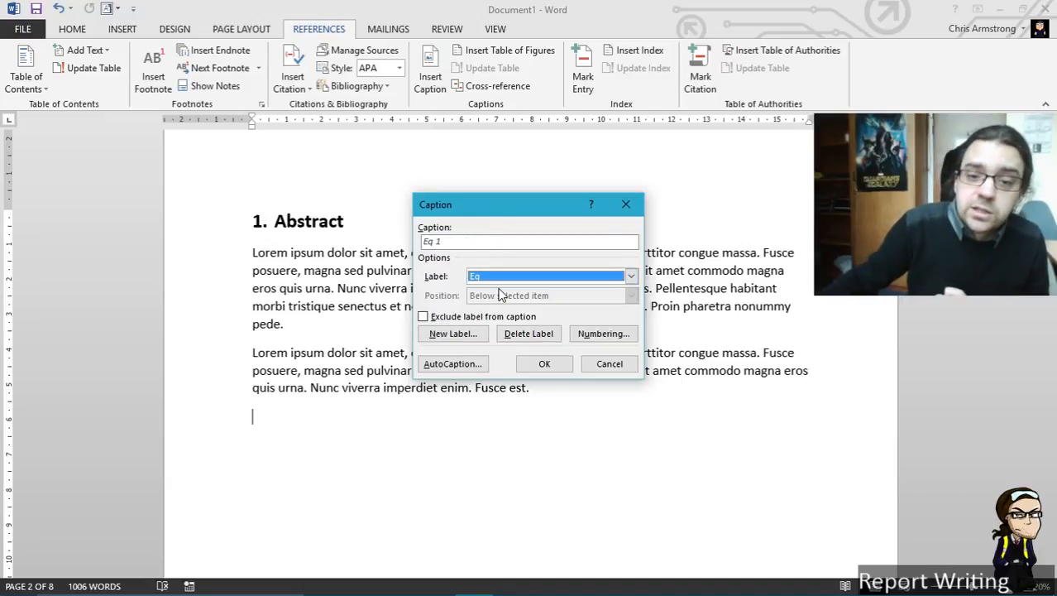
pyautogui.click(463, 341)
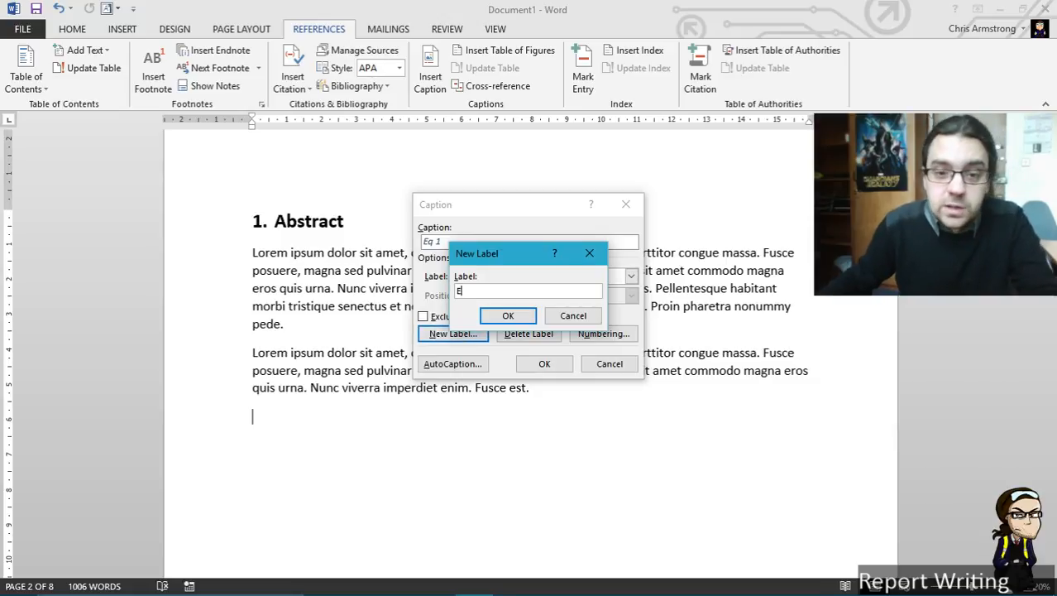
pyautogui.click(569, 315)
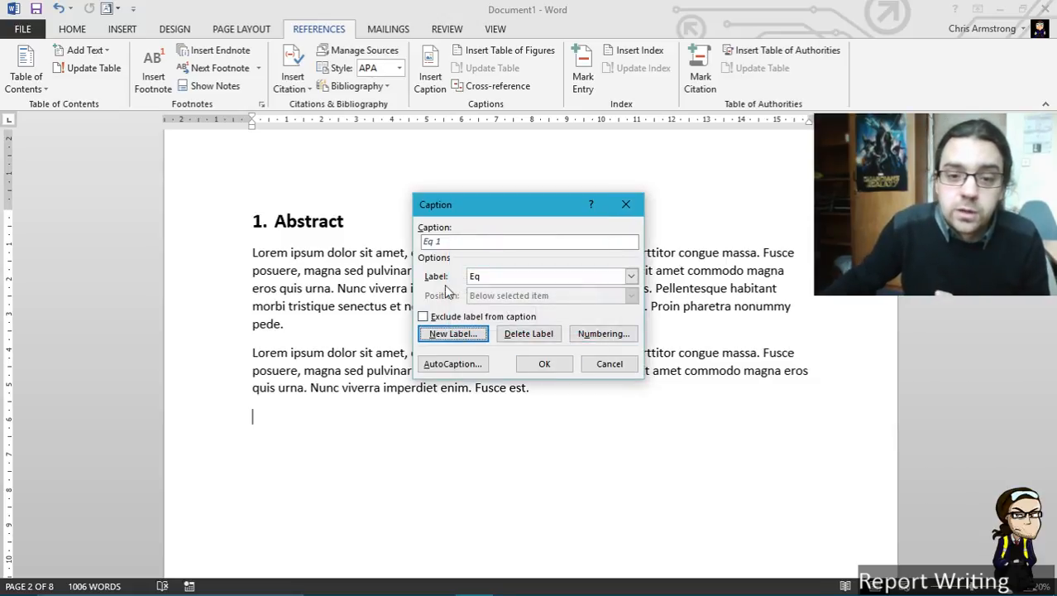
pyautogui.click(544, 365)
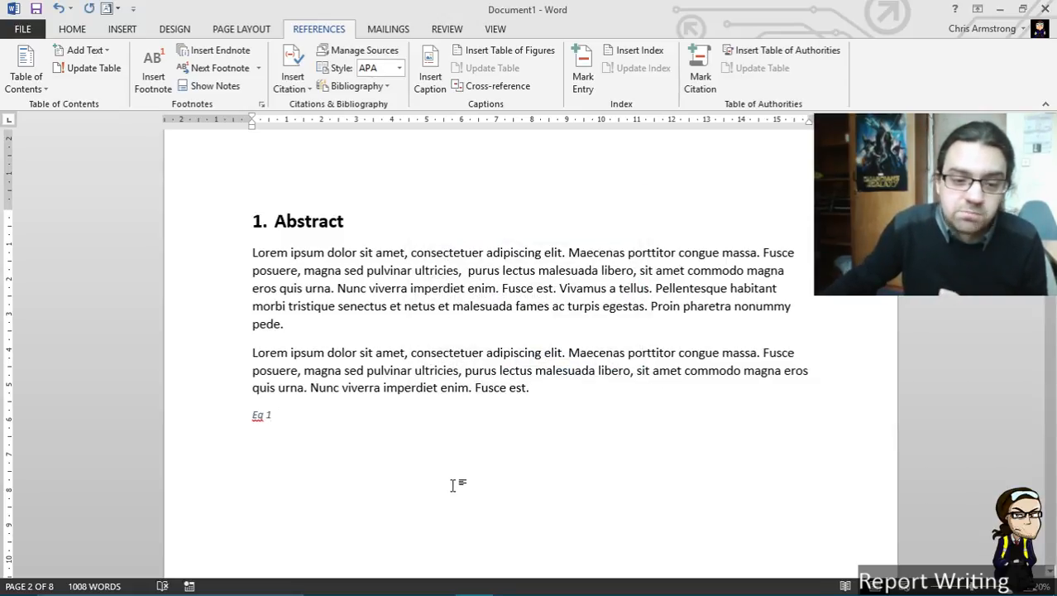
# Centre the Eq 1 caption and add an empty paragraph directly above it
pyautogui.click(72, 28)
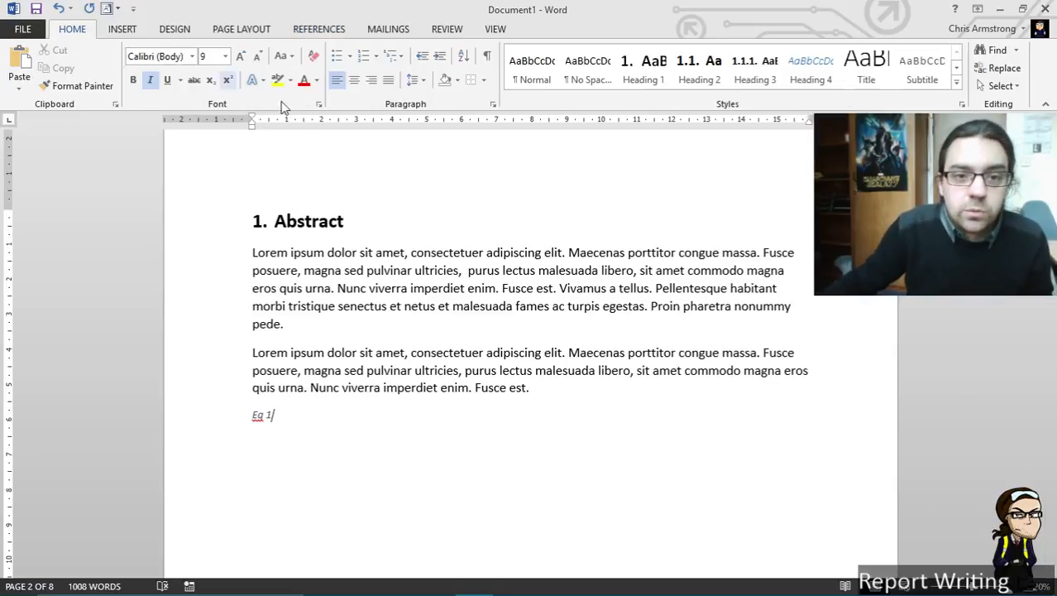
pyautogui.click(372, 80)
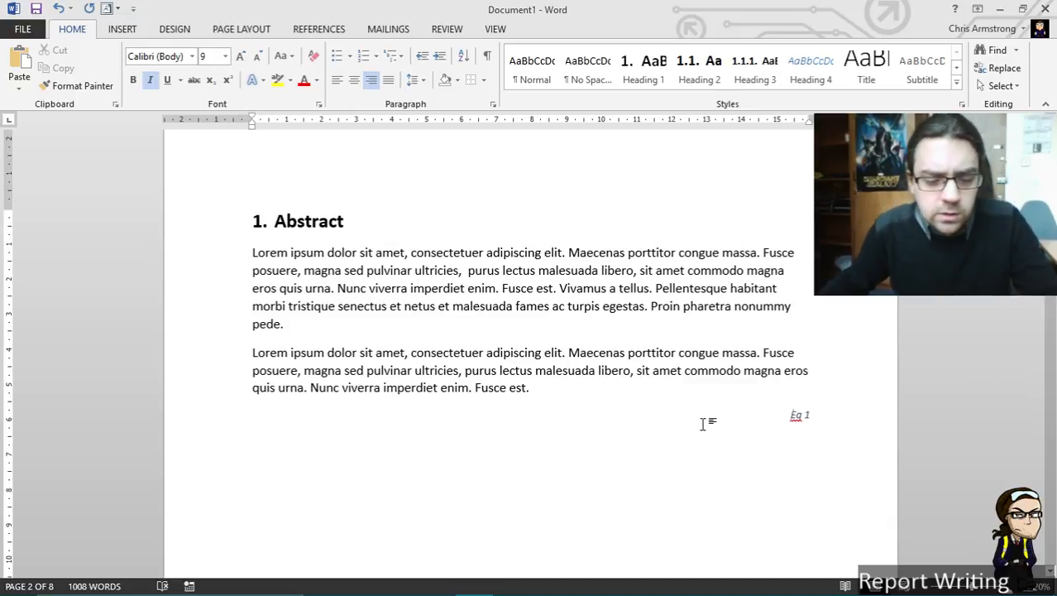
pyautogui.hotkey('ctrl', 'l')
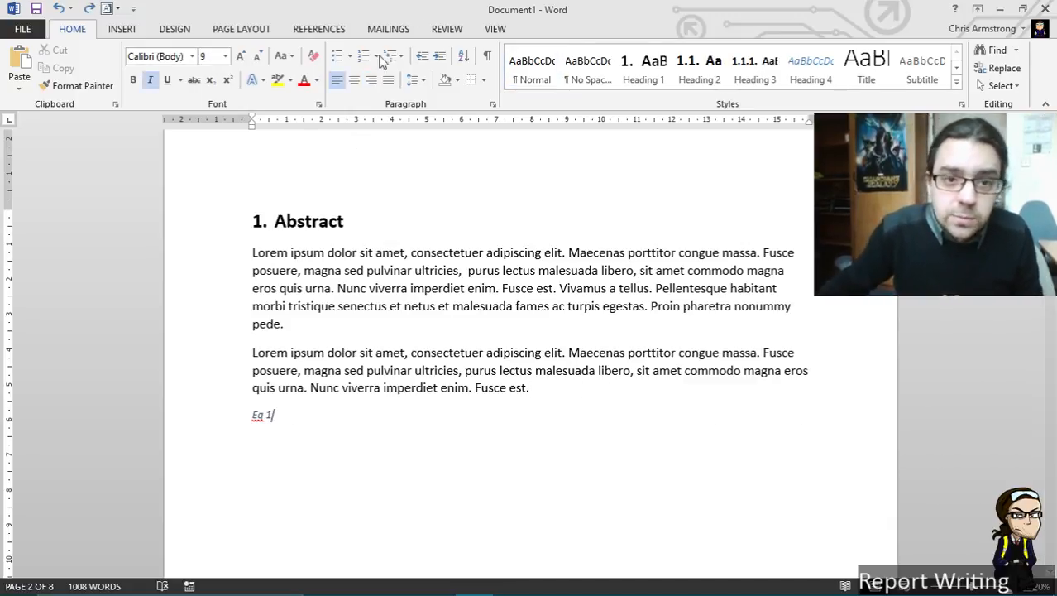
pyautogui.hotkey('ctrl', 'e')
pyautogui.press('Up')
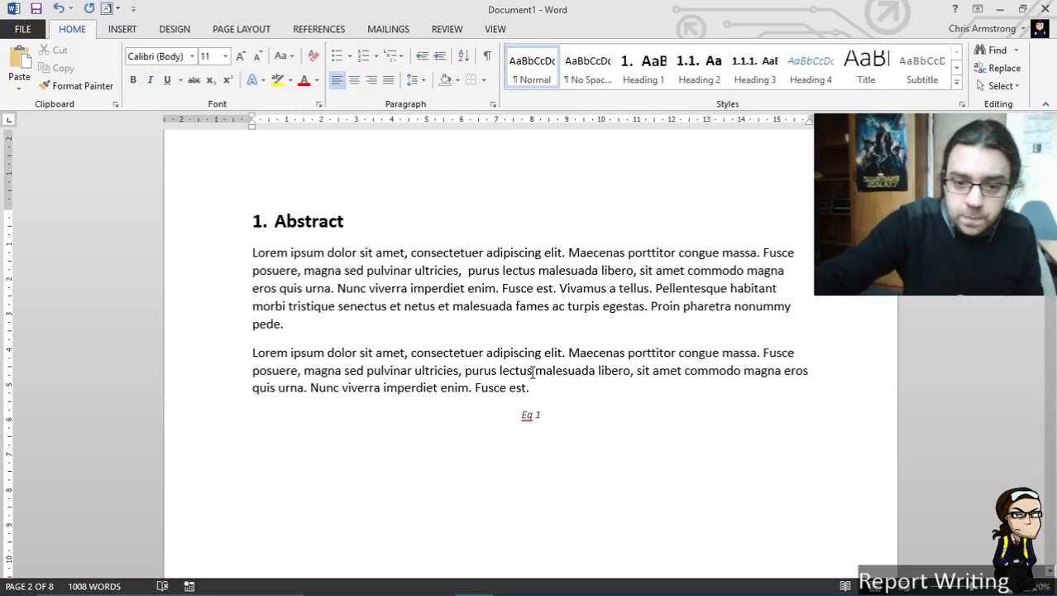
pyautogui.press('Return')
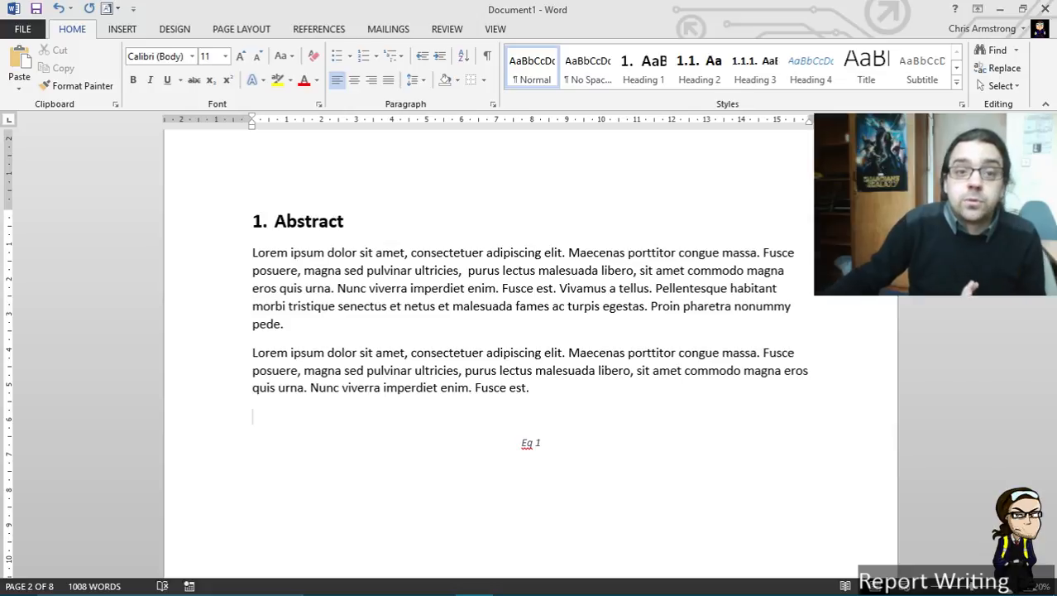
# Insert a table with three columns and one row in the empty paragraph above the caption
pyautogui.click(129, 33)
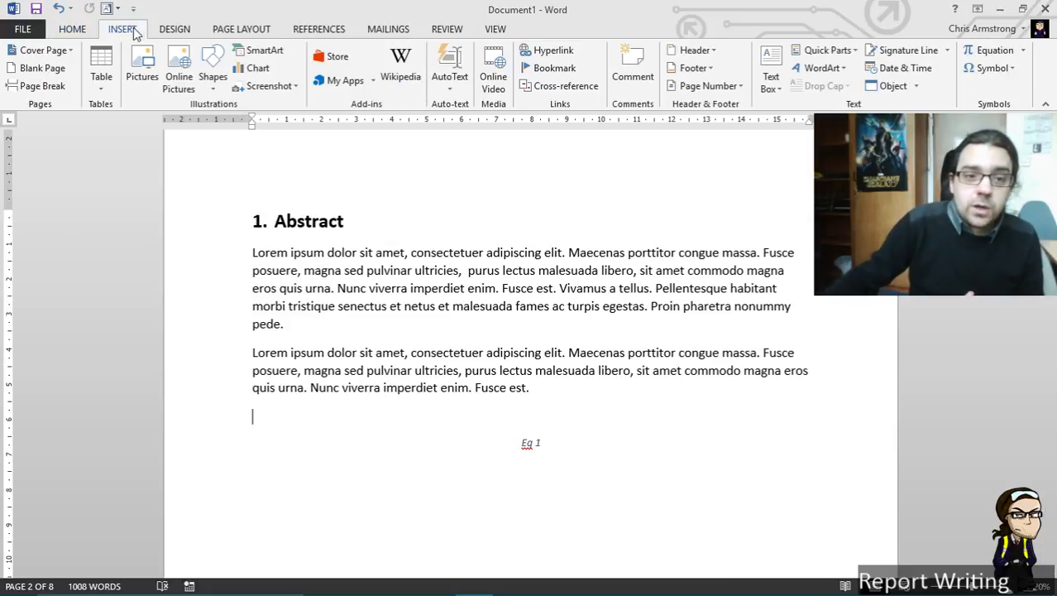
pyautogui.click(101, 83)
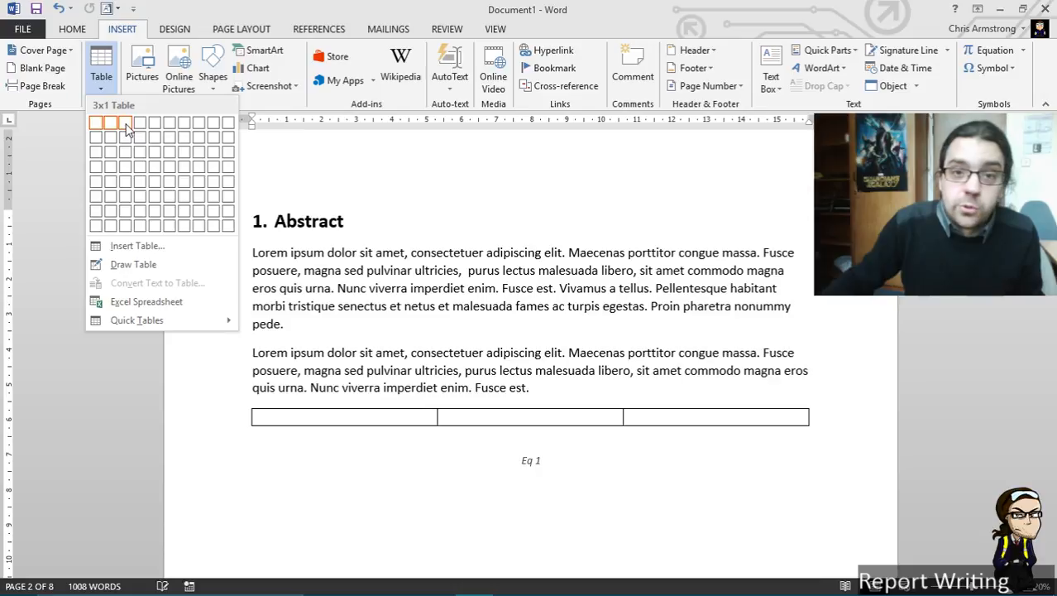
pyautogui.click(126, 126)
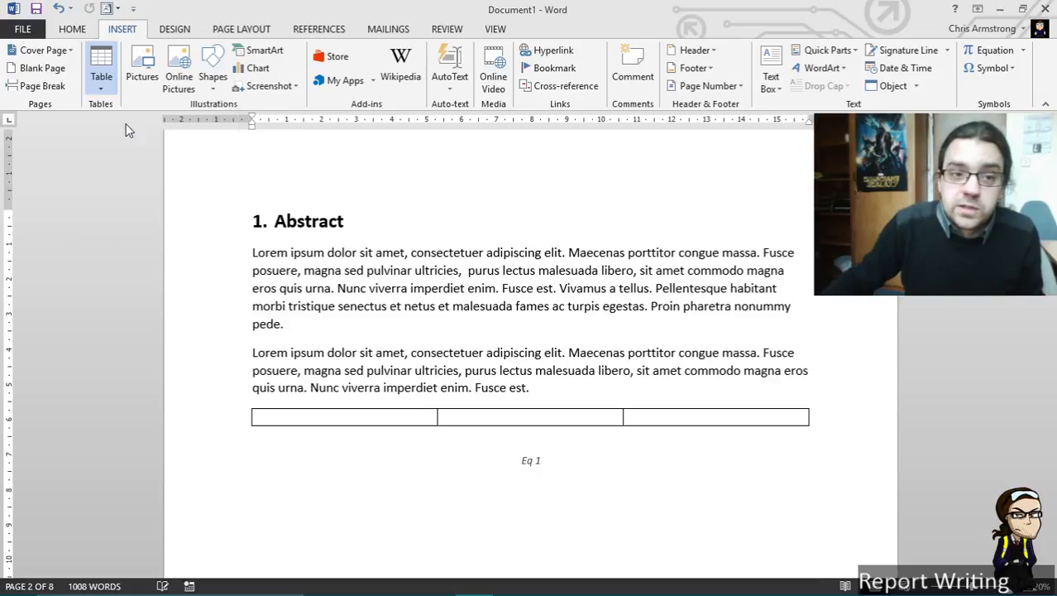
pyautogui.click(678, 418)
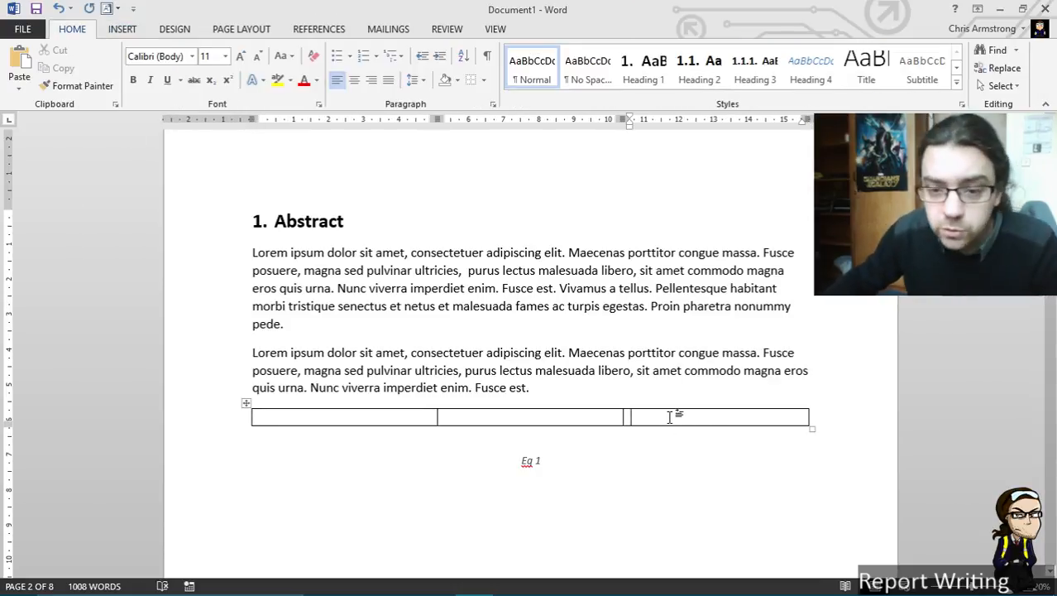
pyautogui.click(397, 406)
pyautogui.click(402, 415)
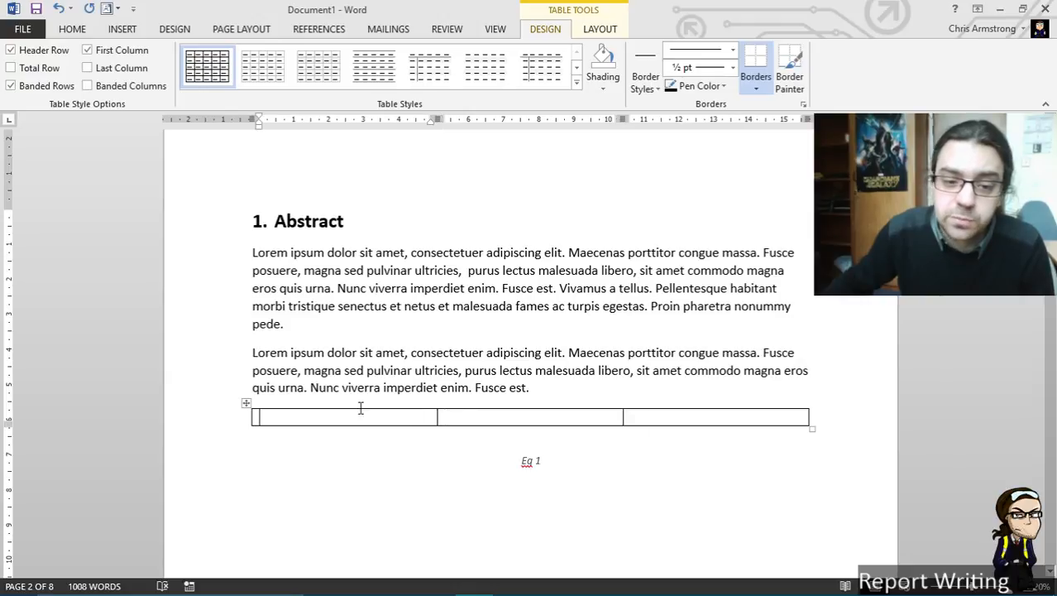
pyautogui.click(456, 420)
pyautogui.click(642, 420)
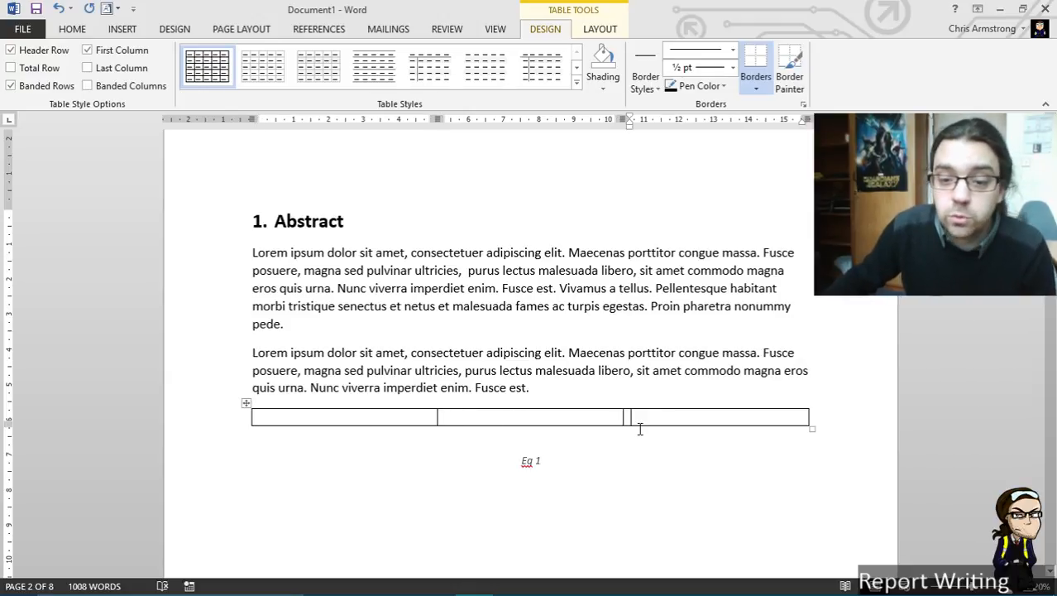
pyautogui.click(521, 420)
# Narrow the table's first and third columns so that the middle column takes up most of the width
pyautogui.moveTo(437, 418); pyautogui.dragTo(296, 418)
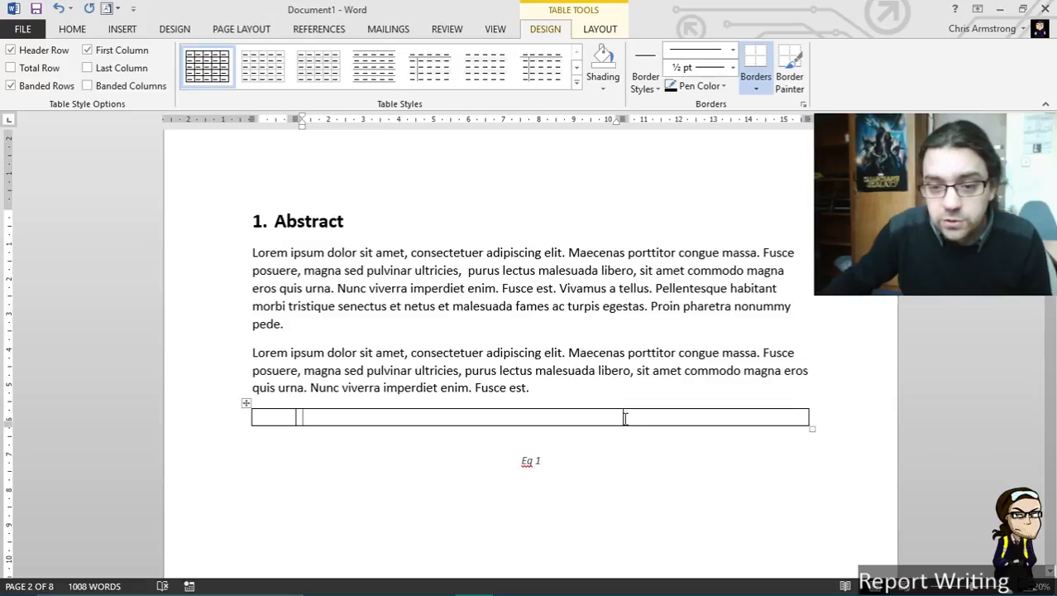
pyautogui.moveTo(622, 418); pyautogui.dragTo(761, 418)
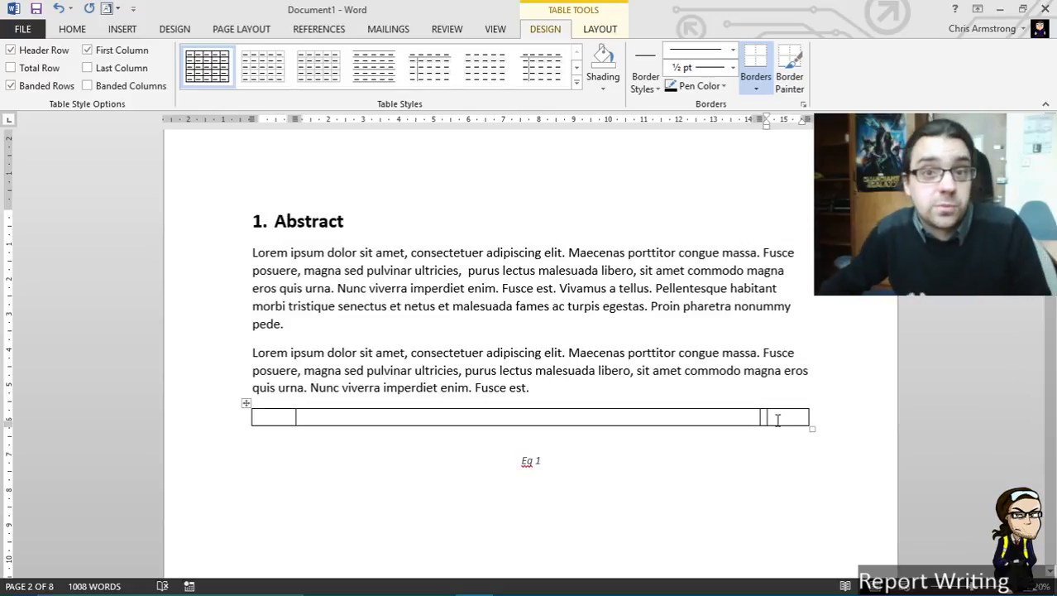
pyautogui.click(560, 421)
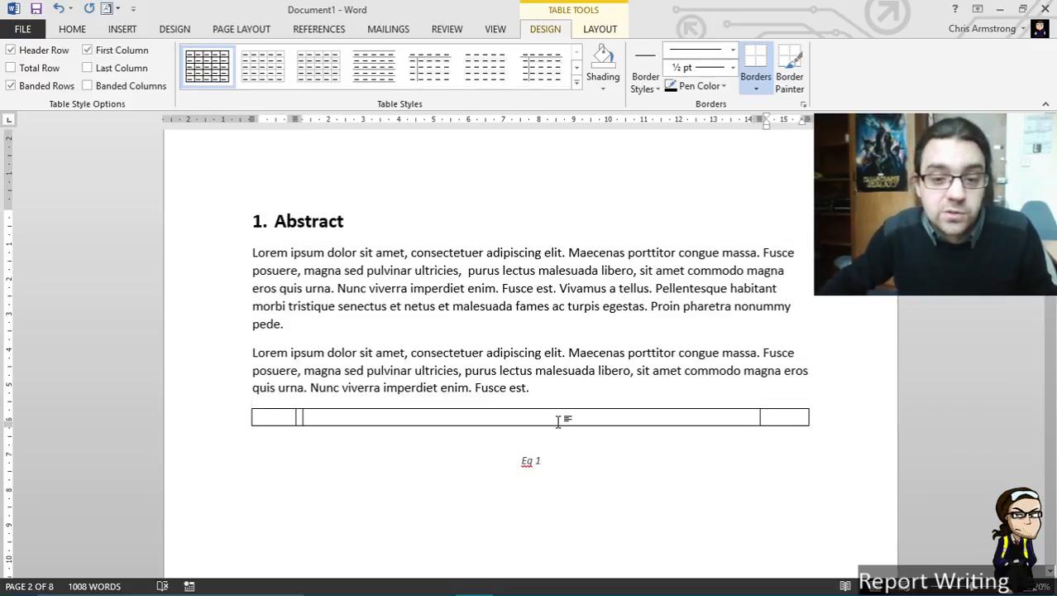
# Move the Eq 1 caption into the table's third cell and remove the extra blank line beneath it
pyautogui.moveTo(544, 462); pyautogui.dragTo(518, 463)
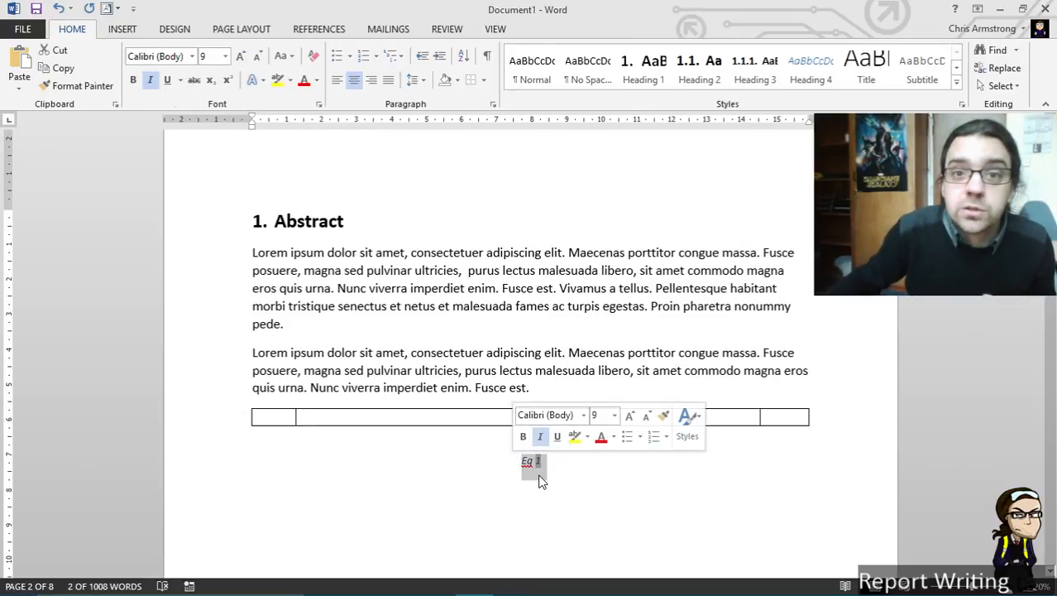
pyautogui.moveTo(532, 469); pyautogui.dragTo(783, 422)
pyautogui.click(786, 439)
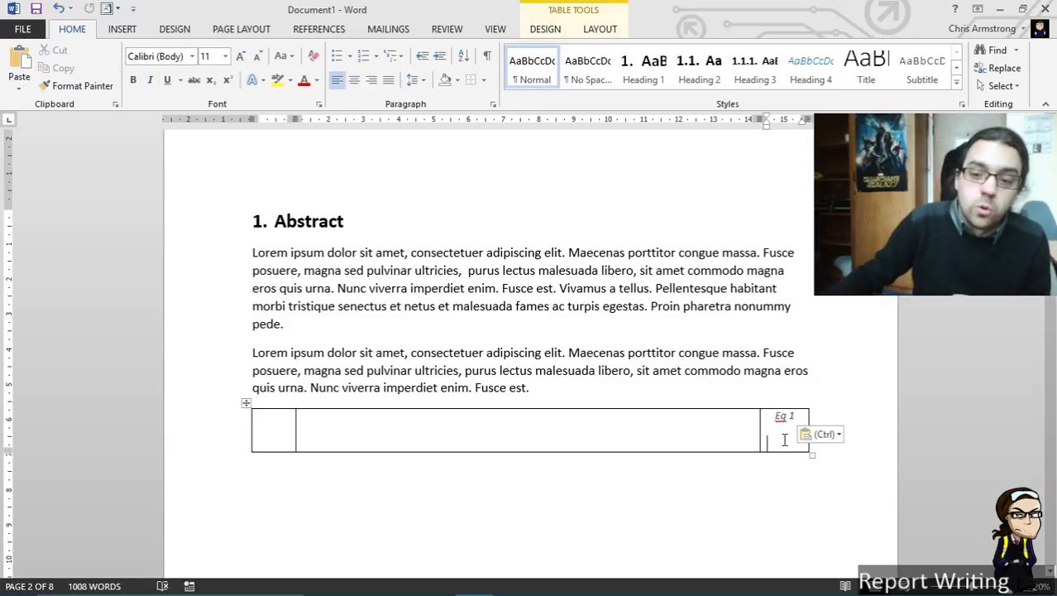
pyautogui.press('BackSpace')
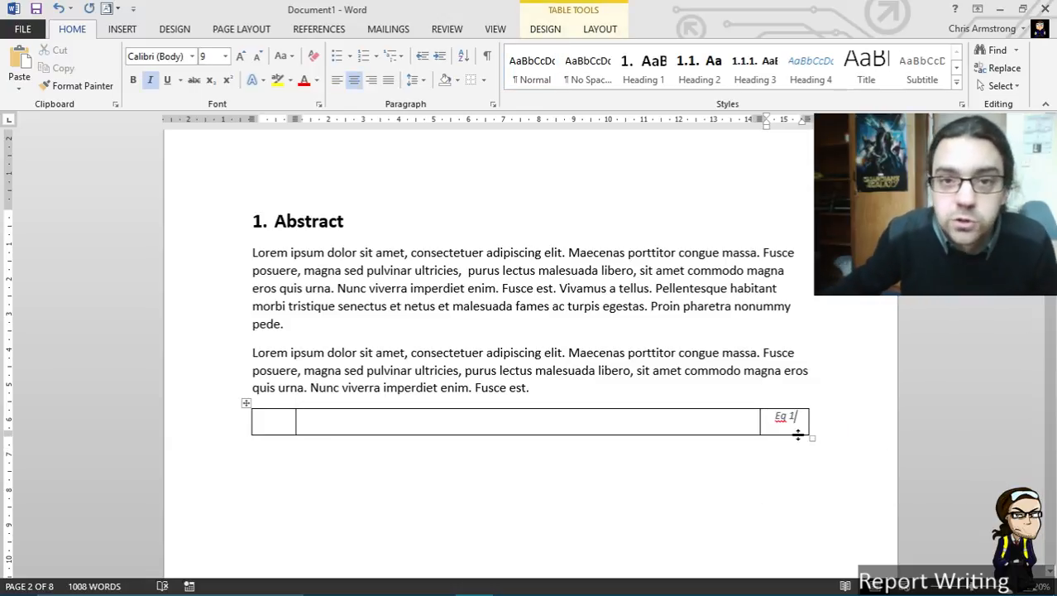
# Centre the content of the table's middle cell and insert a new blank equation there
pyautogui.click(667, 424)
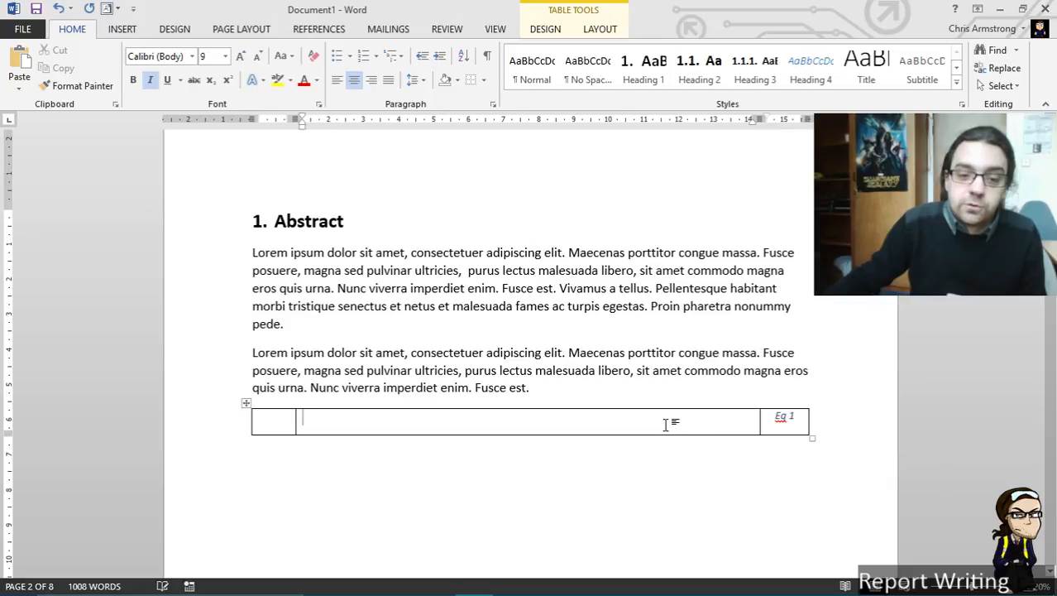
pyautogui.click(354, 80)
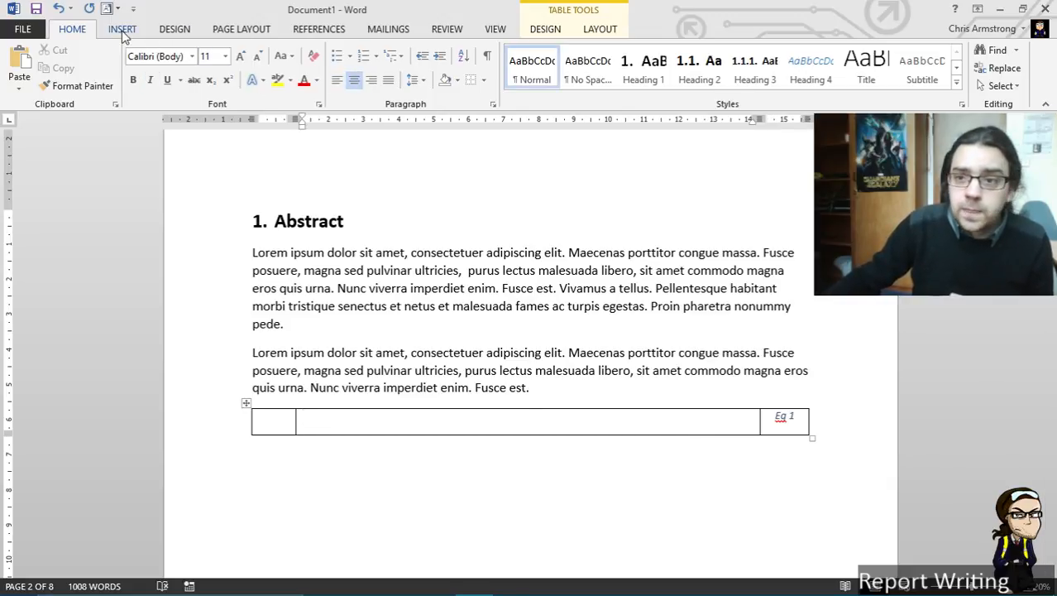
pyautogui.click(123, 29)
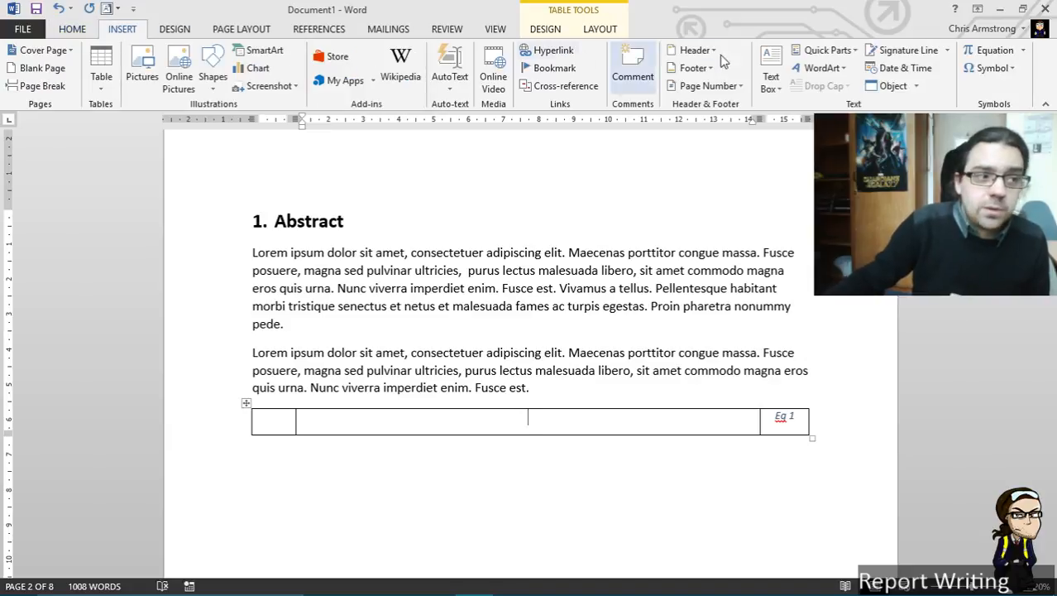
pyautogui.click(996, 55)
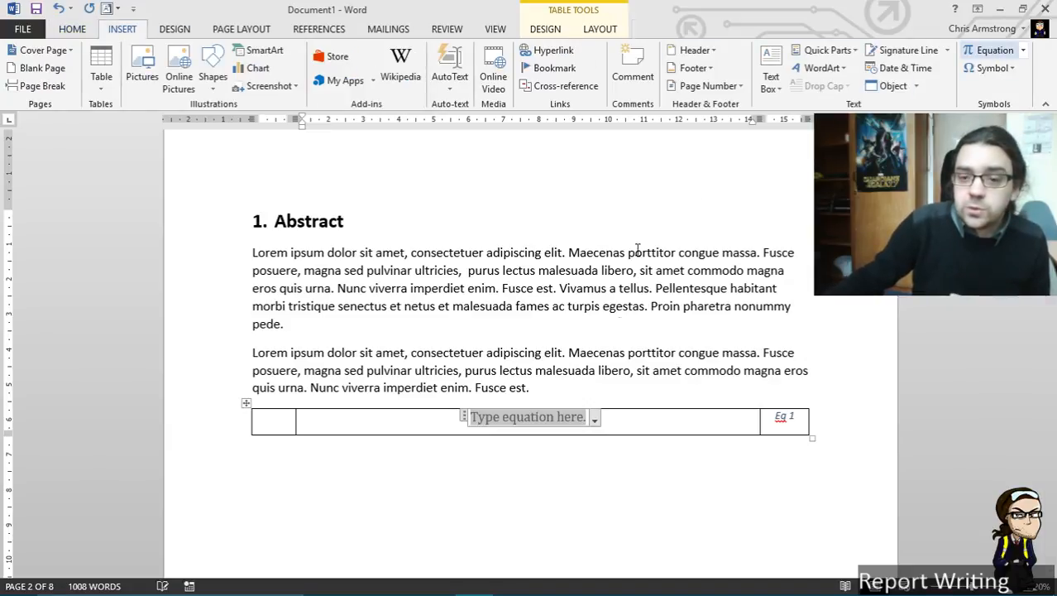
pyautogui.click(625, 421)
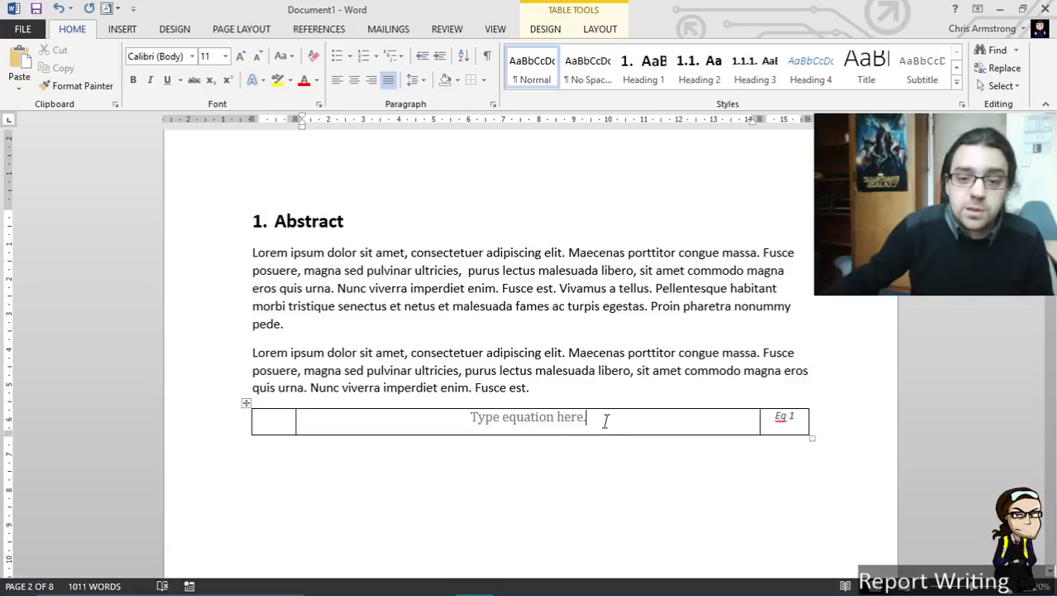
pyautogui.click(589, 418)
pyautogui.click(563, 371)
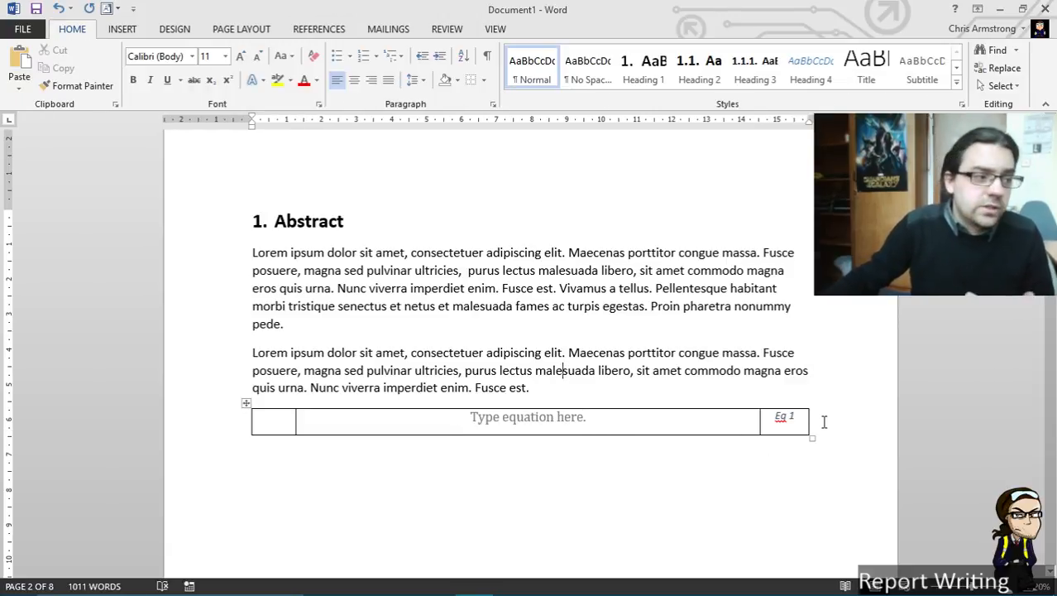
# Remove all borders from the three-column equation table below the second paragraph
pyautogui.moveTo(819, 421); pyautogui.dragTo(566, 421)
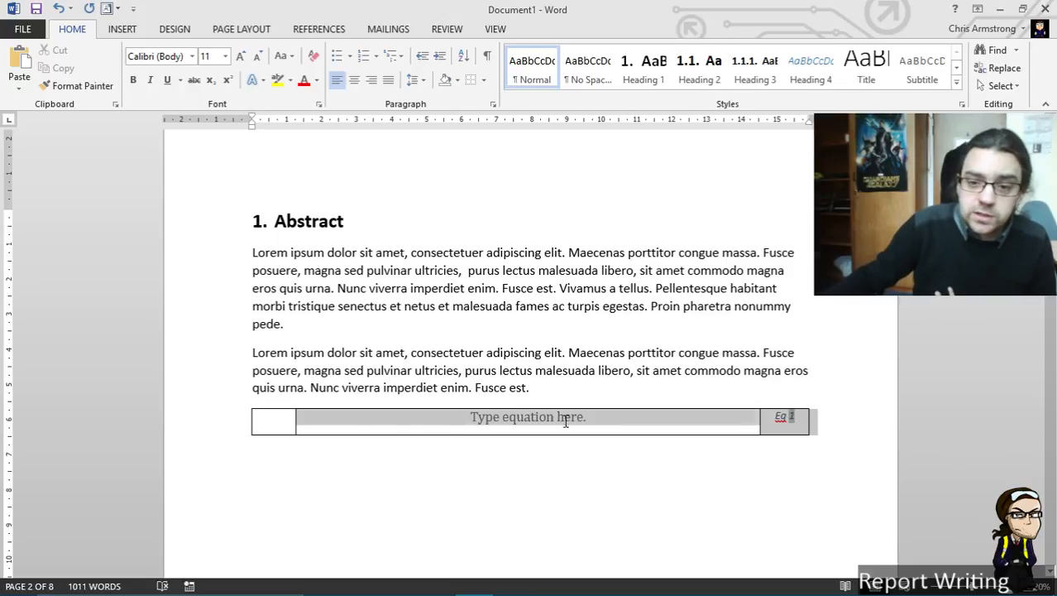
pyautogui.moveTo(292, 422); pyautogui.dragTo(246, 417)
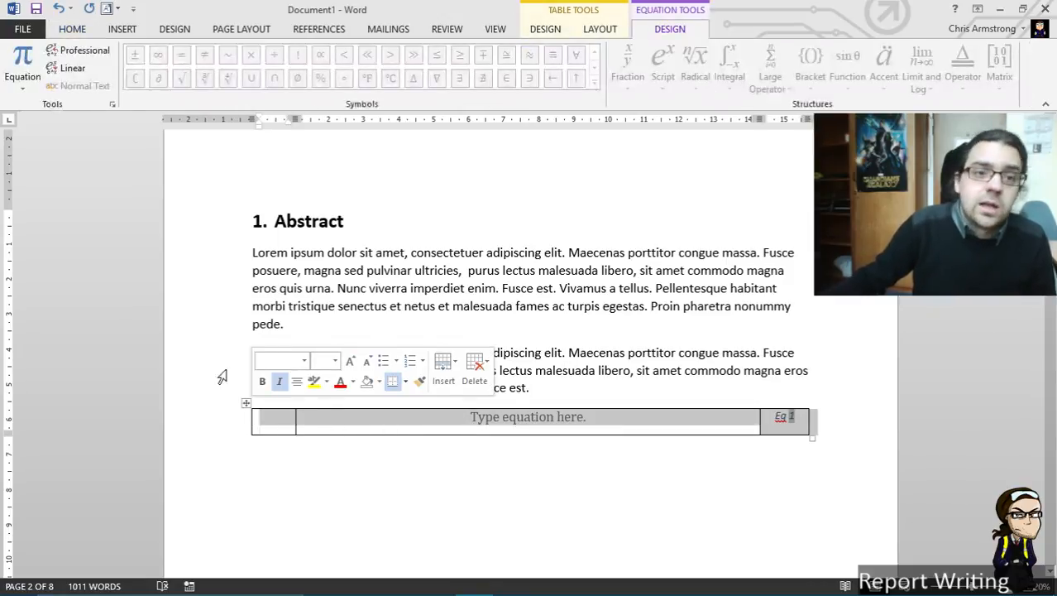
pyautogui.click(71, 30)
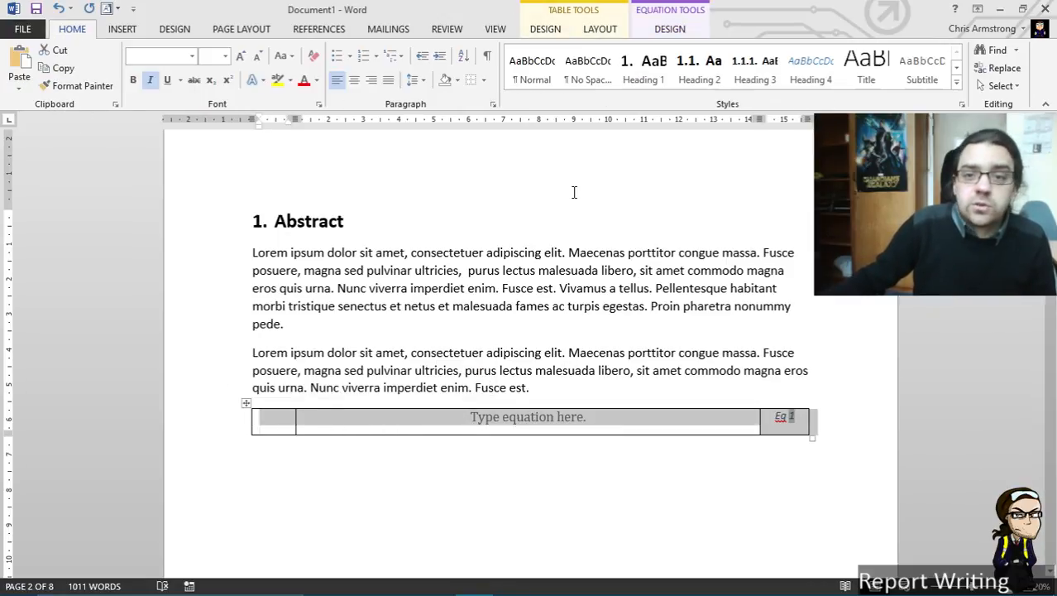
pyautogui.click(484, 81)
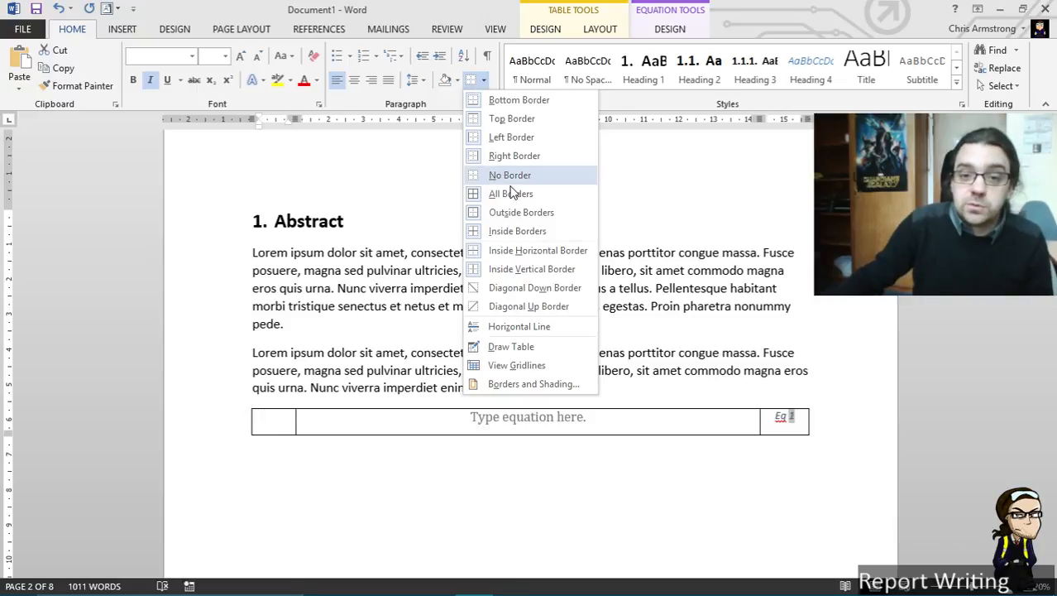
pyautogui.click(554, 38)
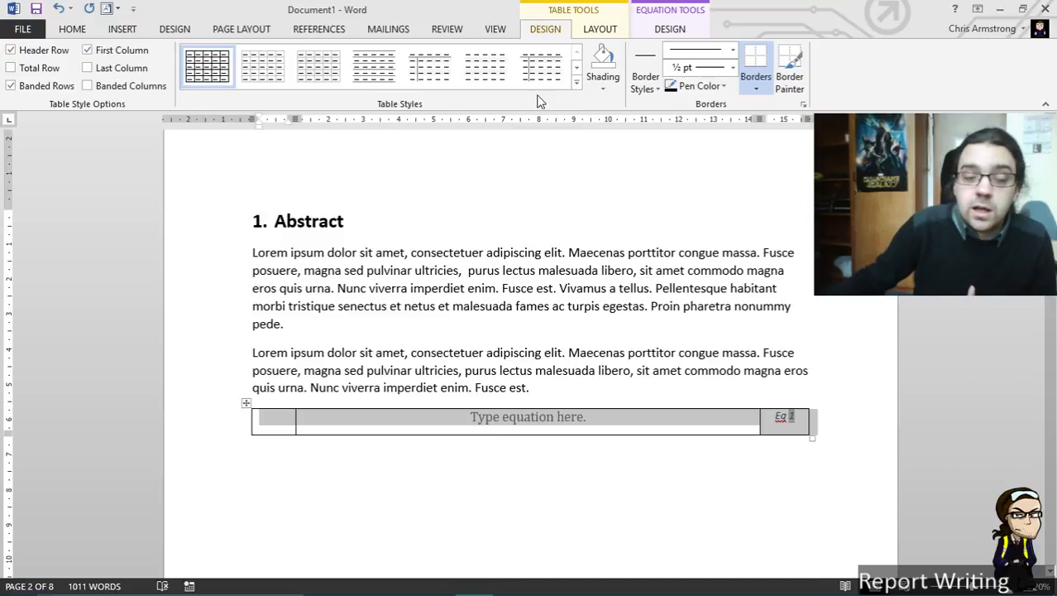
pyautogui.click(71, 29)
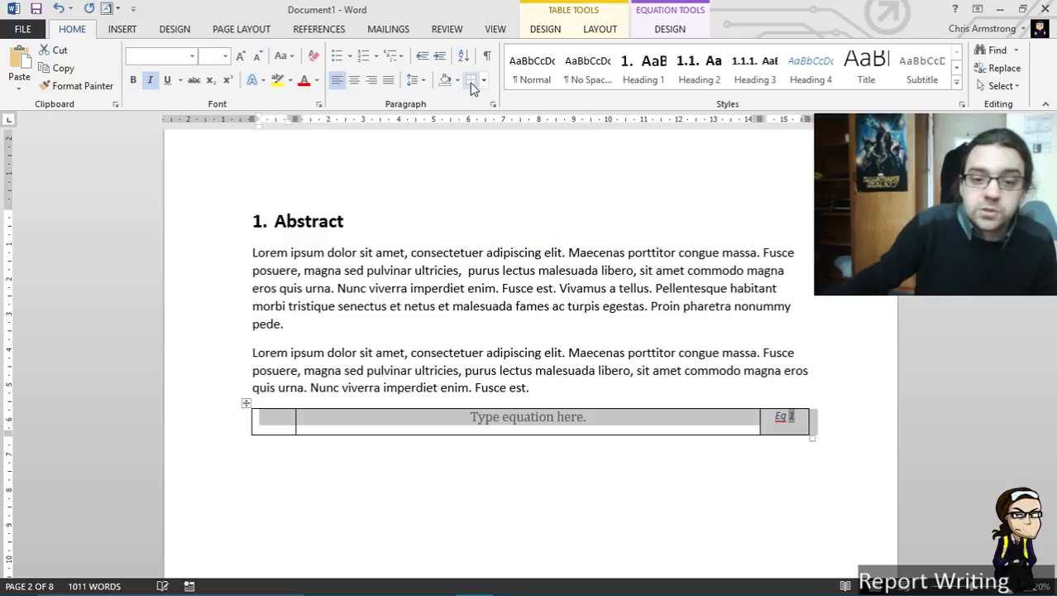
pyautogui.click(472, 85)
pyautogui.click(662, 482)
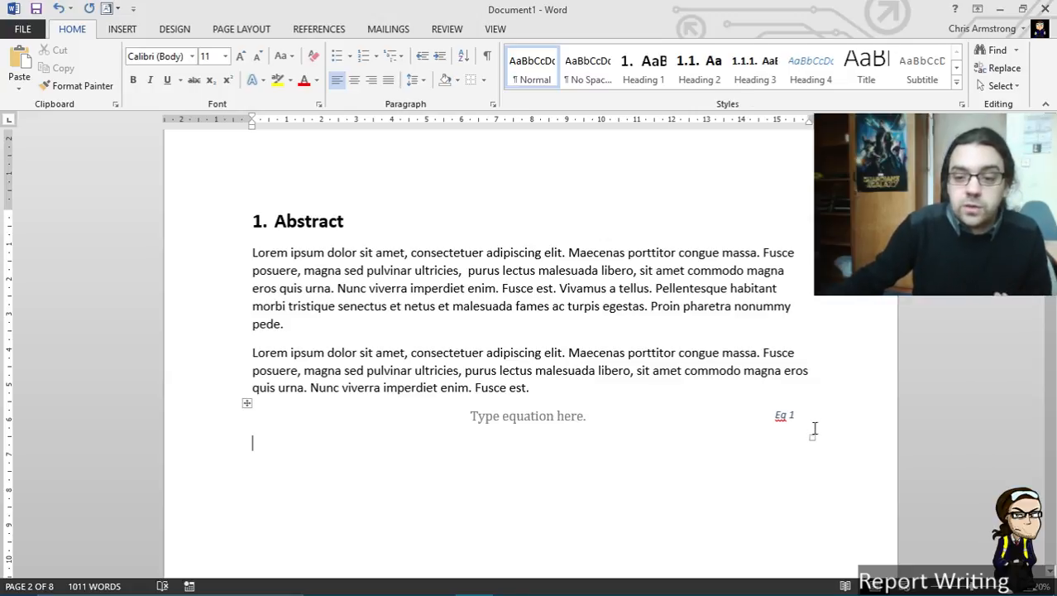
# Save the whole equation table to the AutoText gallery as Equation in the General category, redefining the existing entry
pyautogui.moveTo(818, 419); pyautogui.dragTo(265, 419)
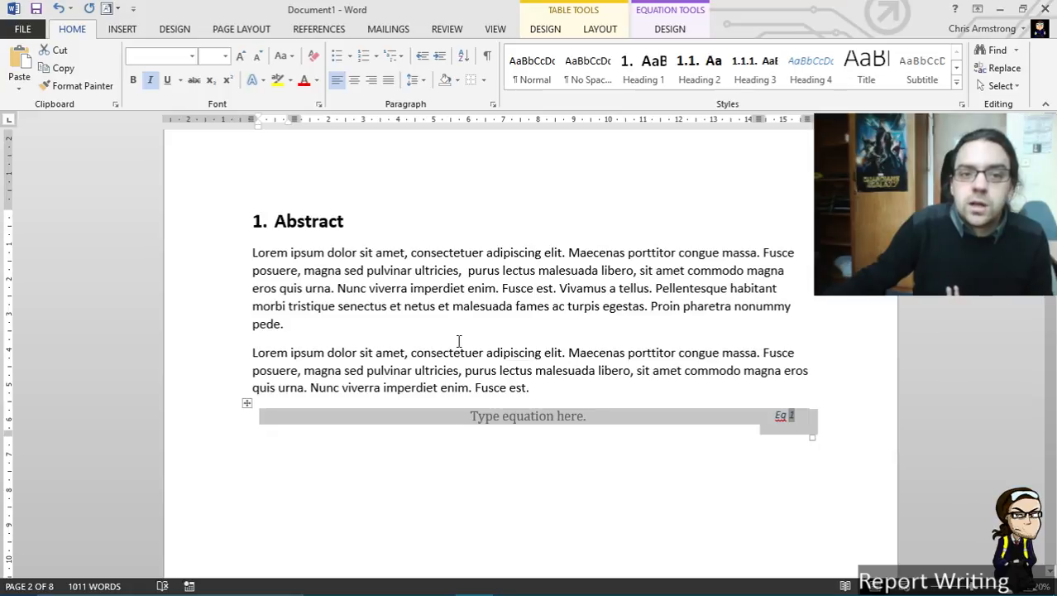
pyautogui.click(130, 31)
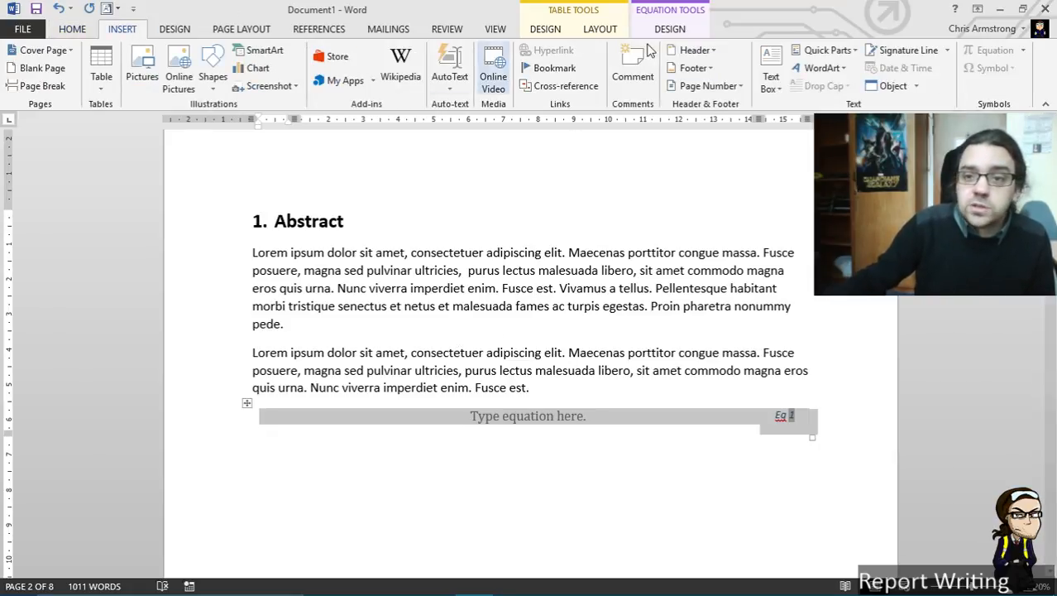
pyautogui.click(455, 73)
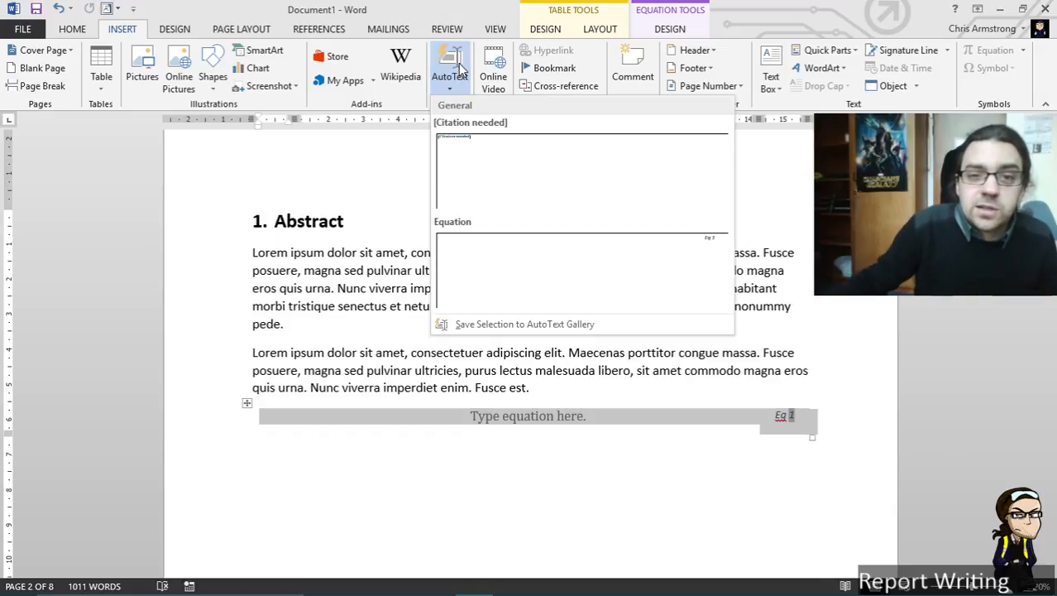
pyautogui.click(461, 70)
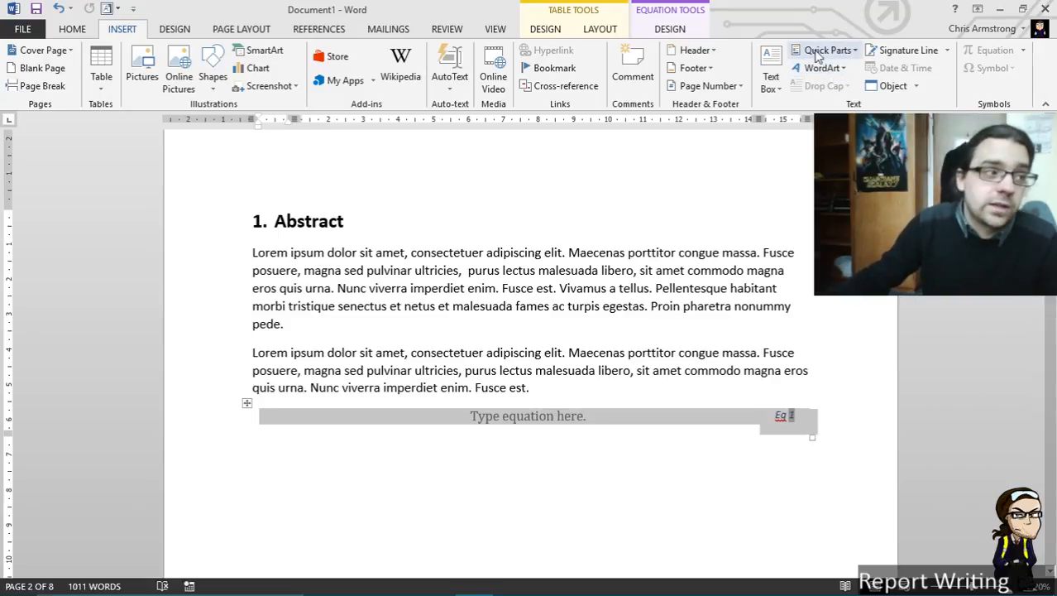
pyautogui.click(852, 51)
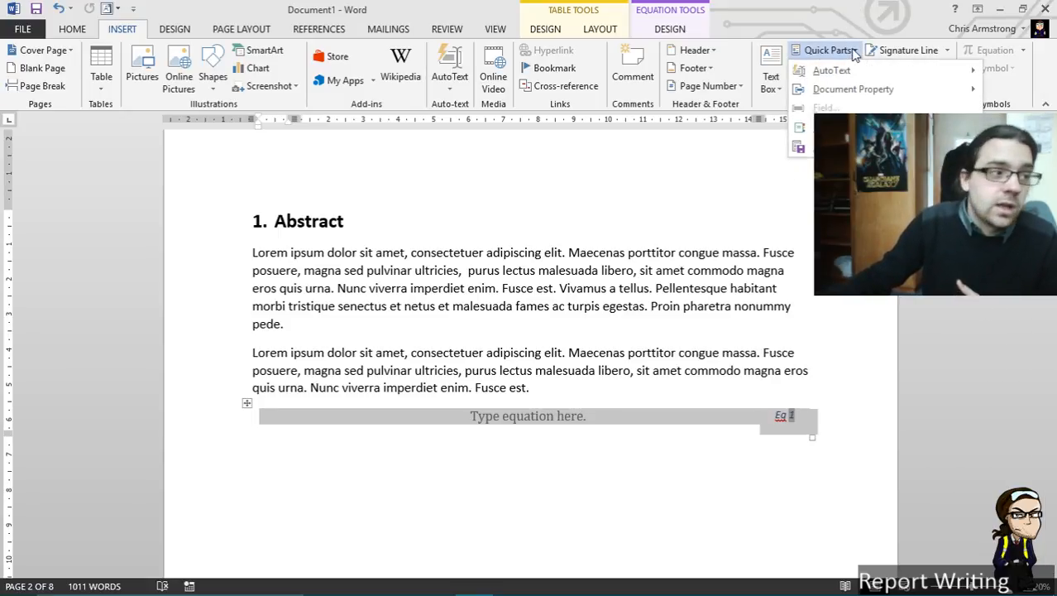
pyautogui.moveTo(869, 71)
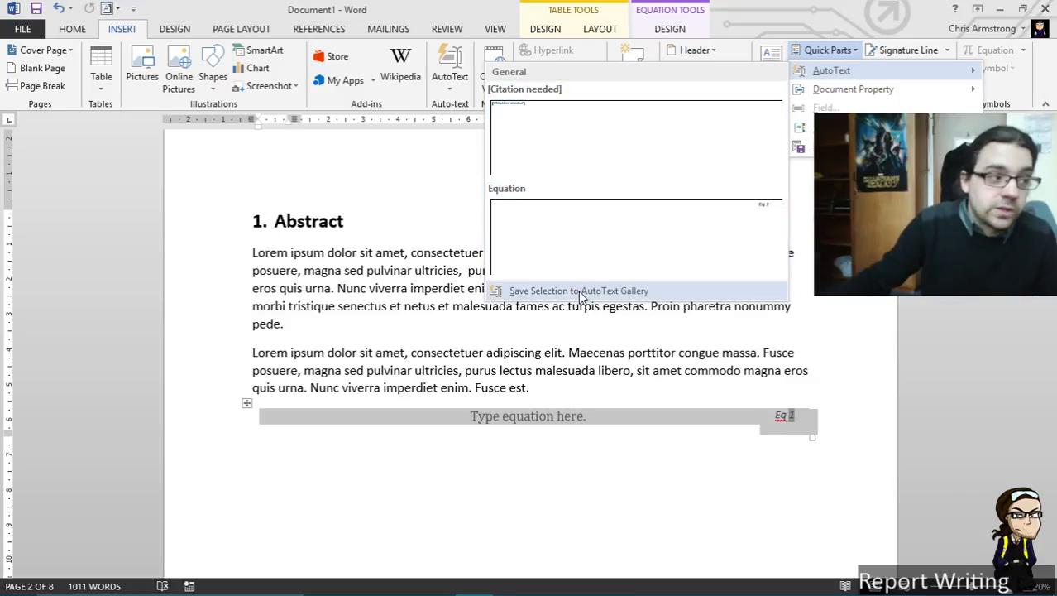
pyautogui.click(453, 67)
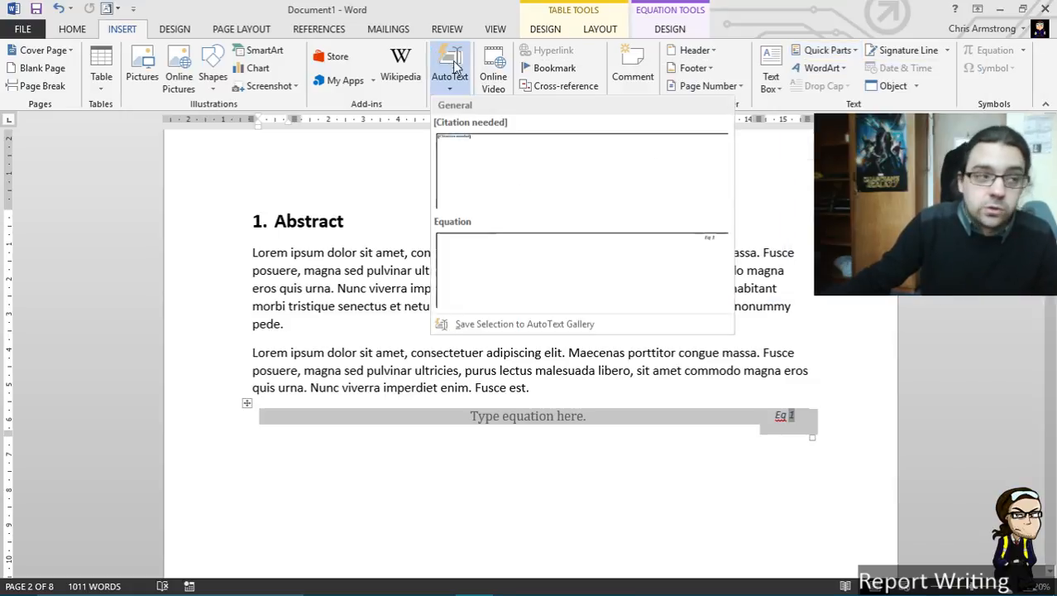
pyautogui.click(481, 326)
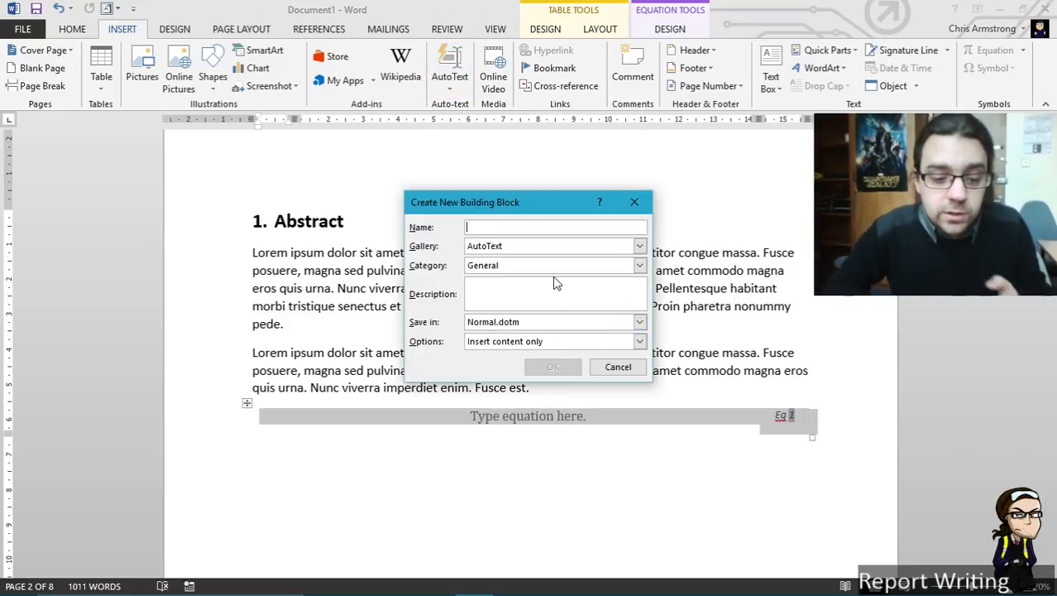
pyautogui.write('Equation')
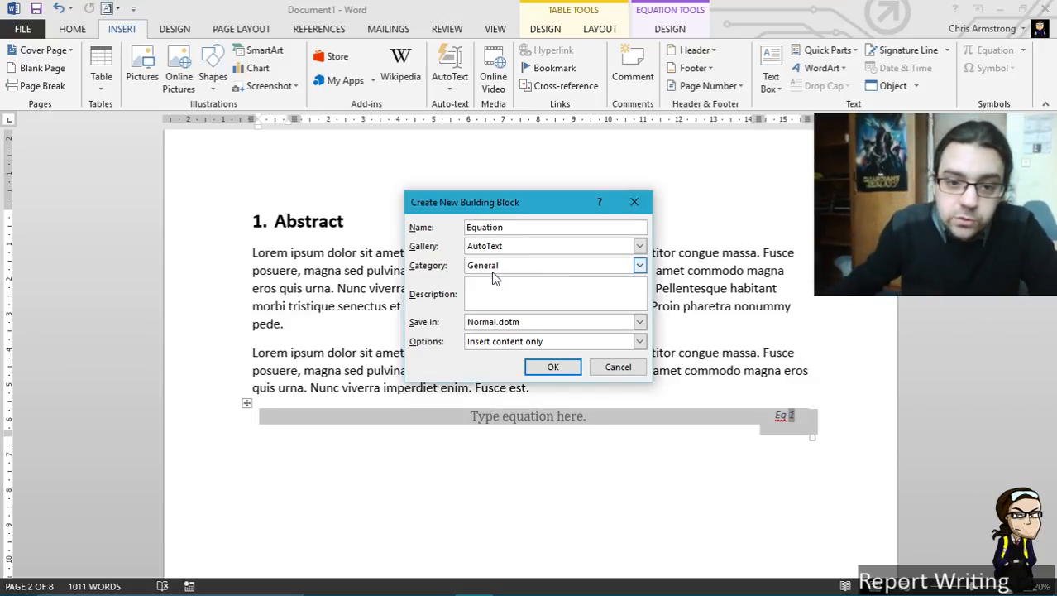
pyautogui.click(517, 266)
pyautogui.click(513, 278)
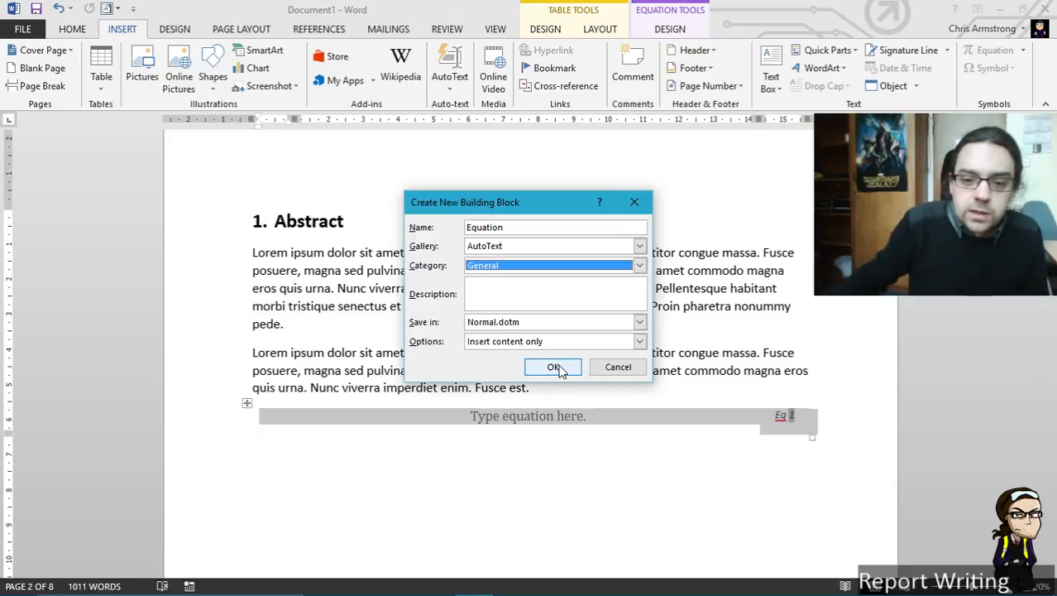
pyautogui.click(554, 367)
pyautogui.click(503, 350)
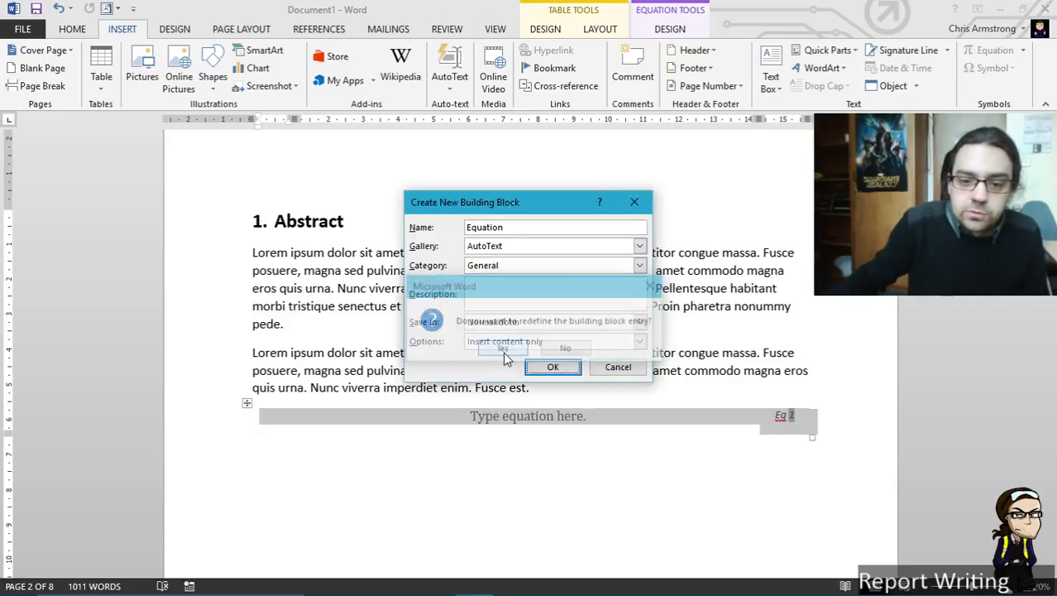
pyautogui.click(589, 386)
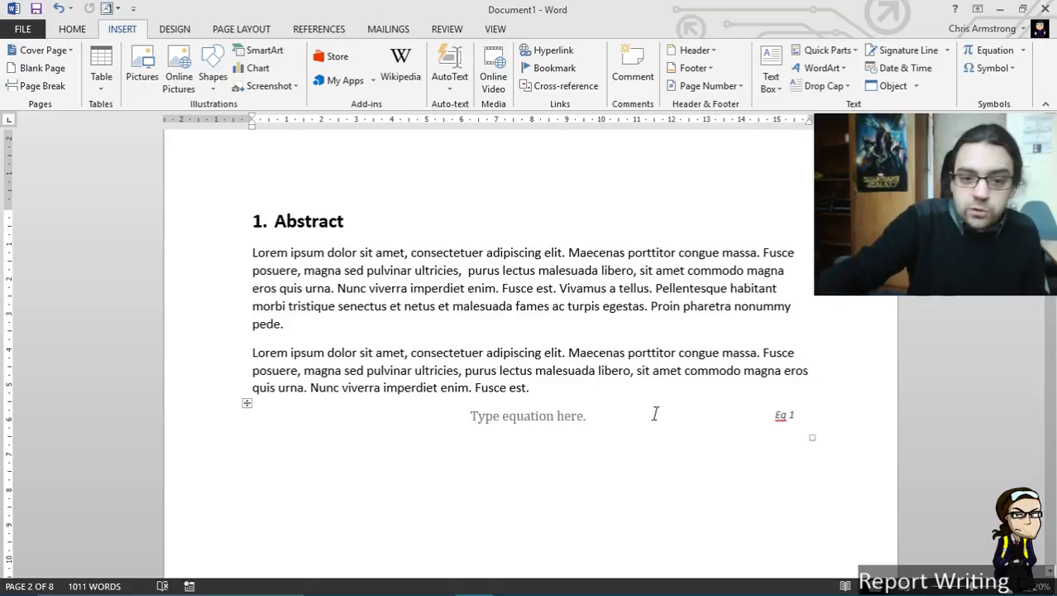
# Add an empty paragraph after the first Abstract paragraph and insert the Equation AutoText entry there
pyautogui.click(460, 323)
pyautogui.press('Return')
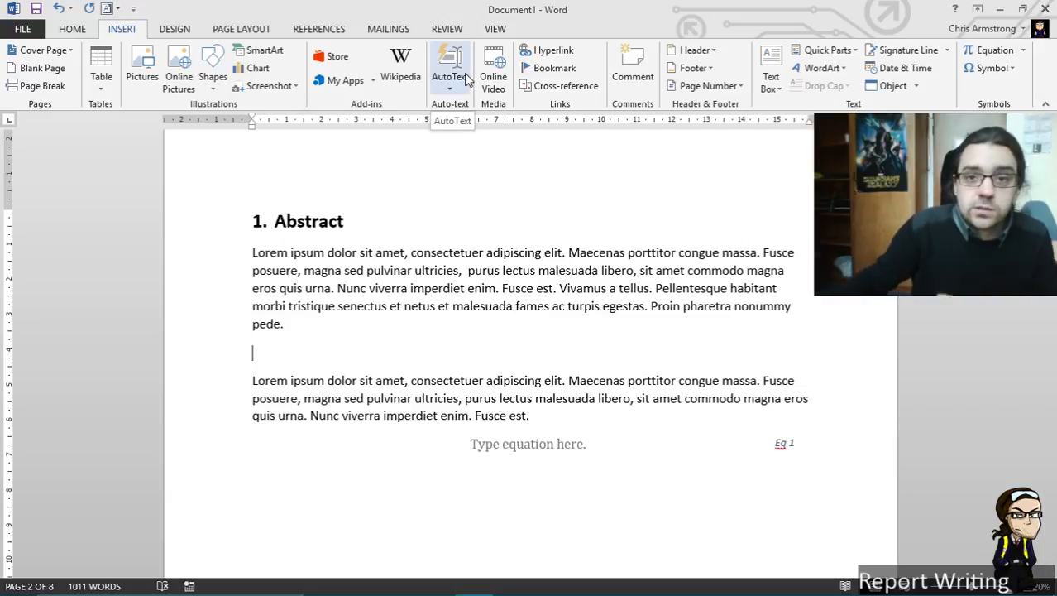
pyautogui.click(826, 52)
pyautogui.moveTo(832, 75)
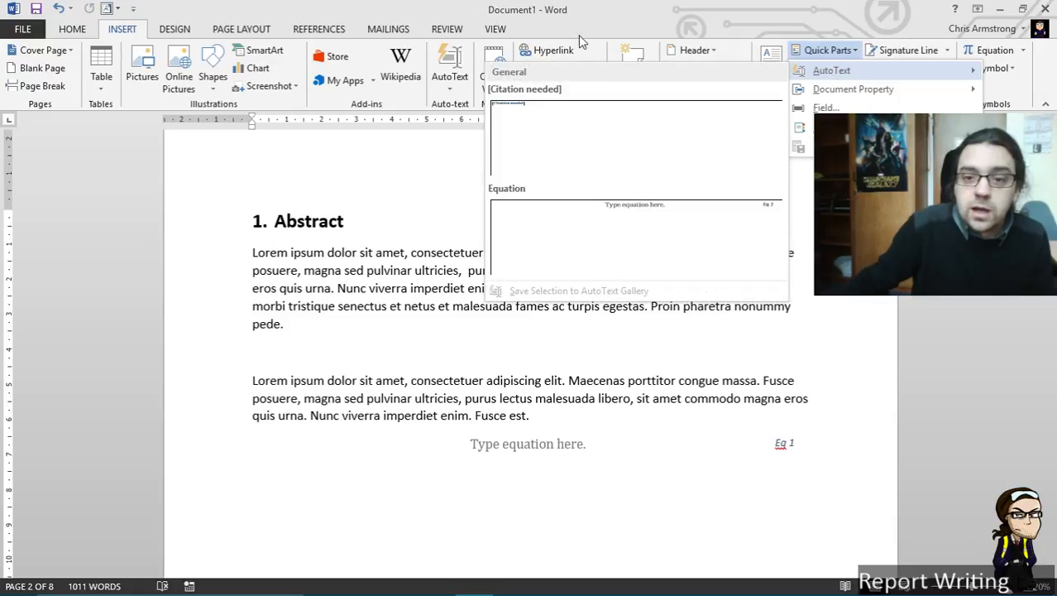
pyautogui.click(487, 23)
pyautogui.click(465, 82)
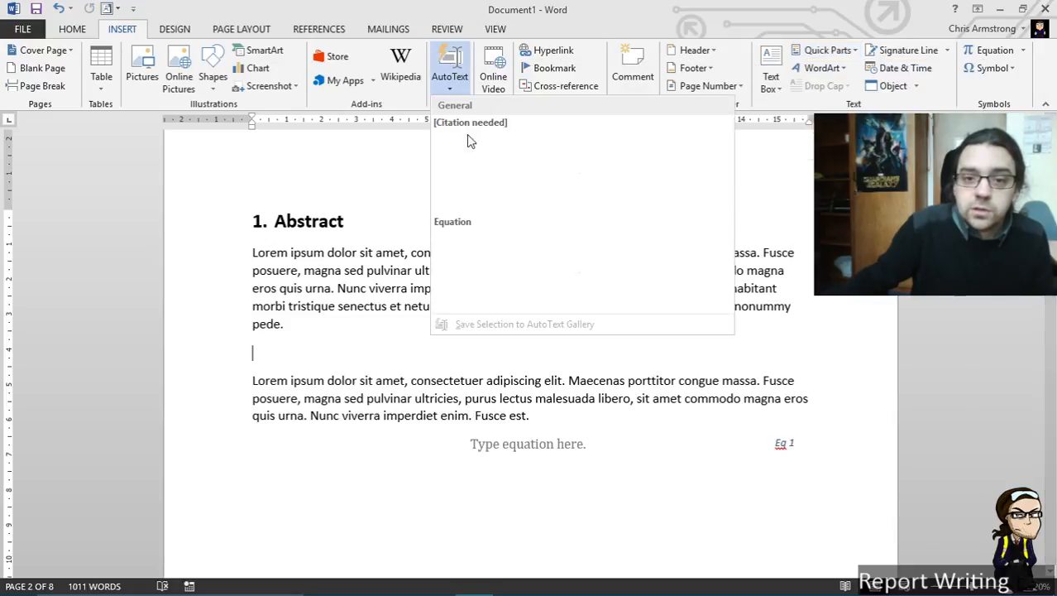
pyautogui.click(469, 251)
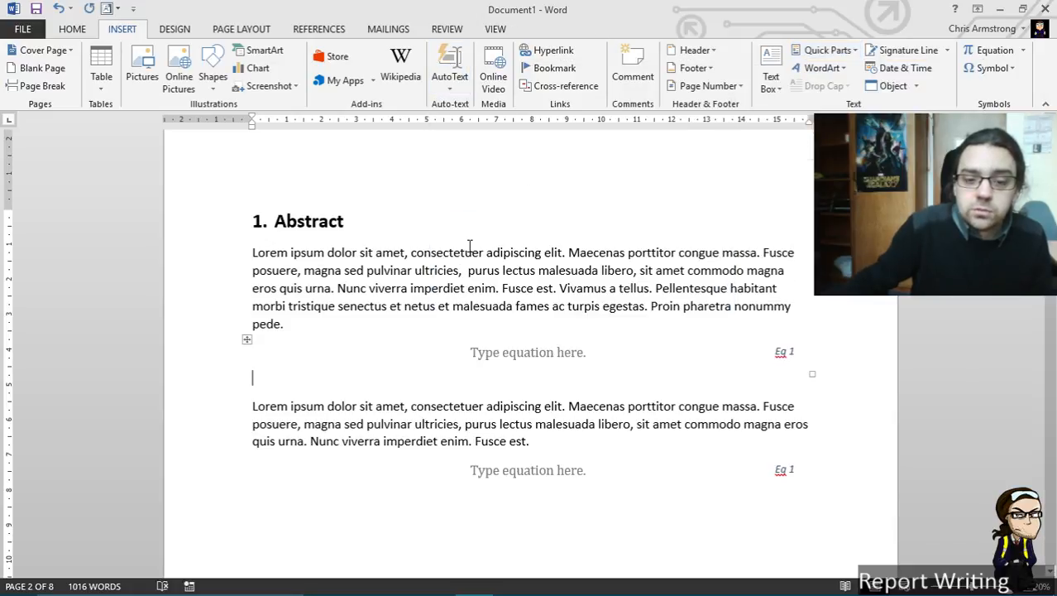
# Fill the newly inserted equation with the symbols ~, ÷, ≥, ∋ and %
pyautogui.click(526, 356)
pyautogui.click(669, 29)
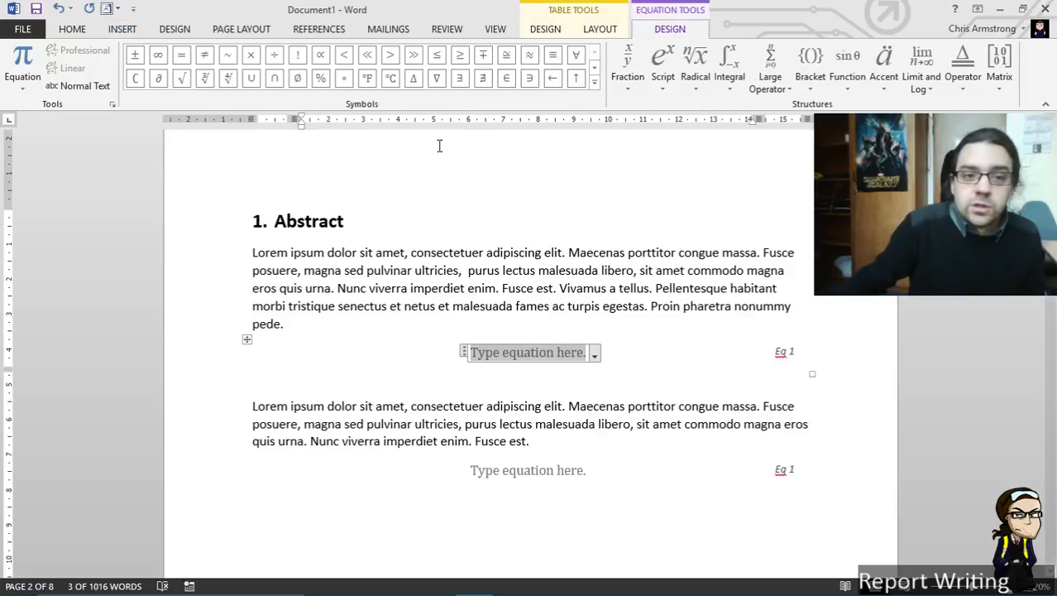
pyautogui.click(228, 55)
pyautogui.click(274, 54)
pyautogui.click(460, 54)
pyautogui.click(530, 78)
pyautogui.click(320, 78)
pyautogui.click(786, 350)
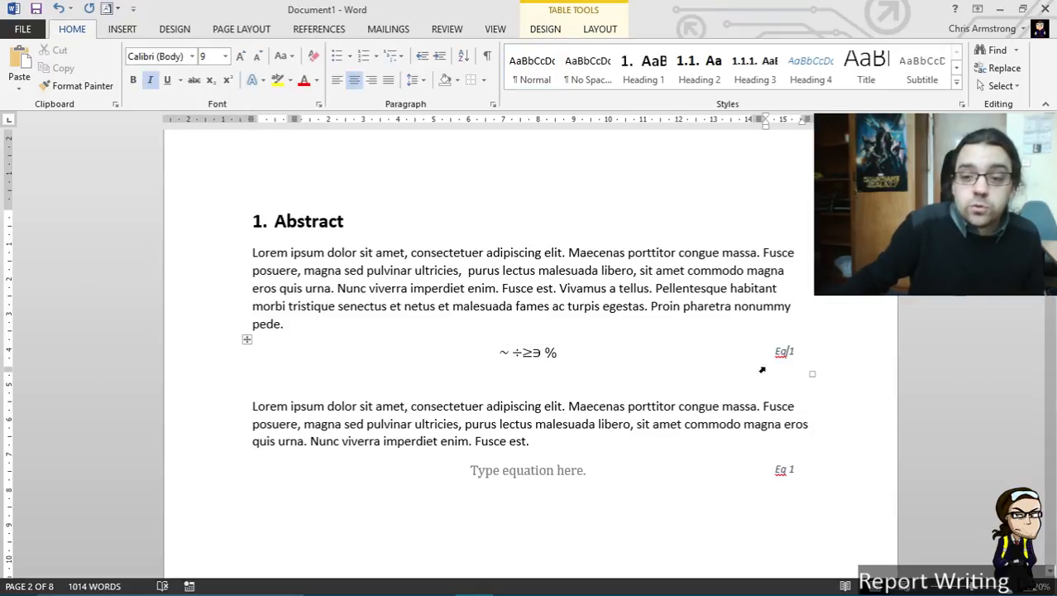
pyautogui.moveTo(772, 357); pyautogui.dragTo(856, 357)
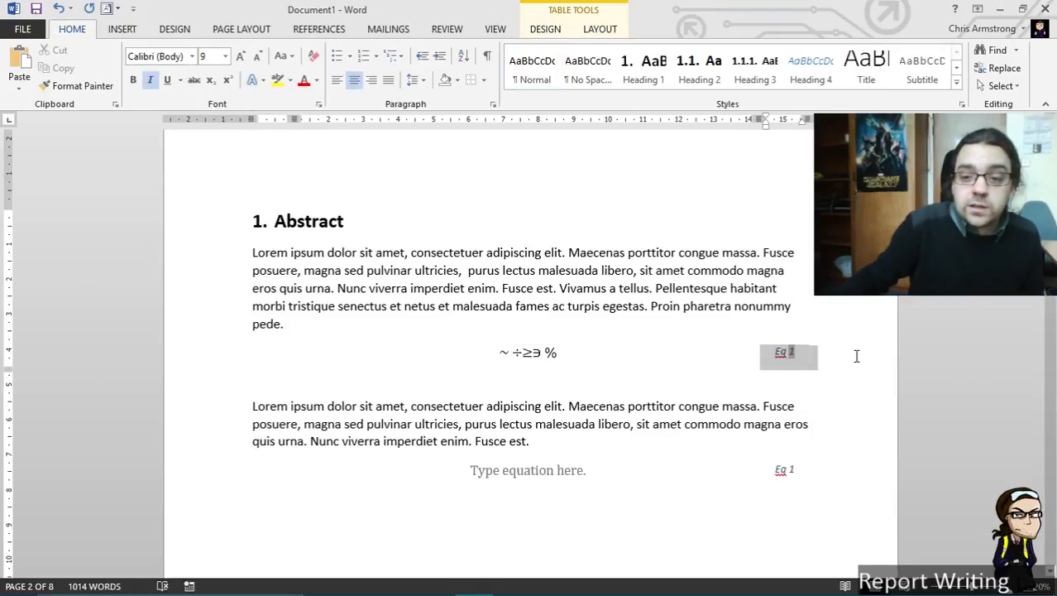
pyautogui.click(773, 469)
pyautogui.doubleClick(790, 469)
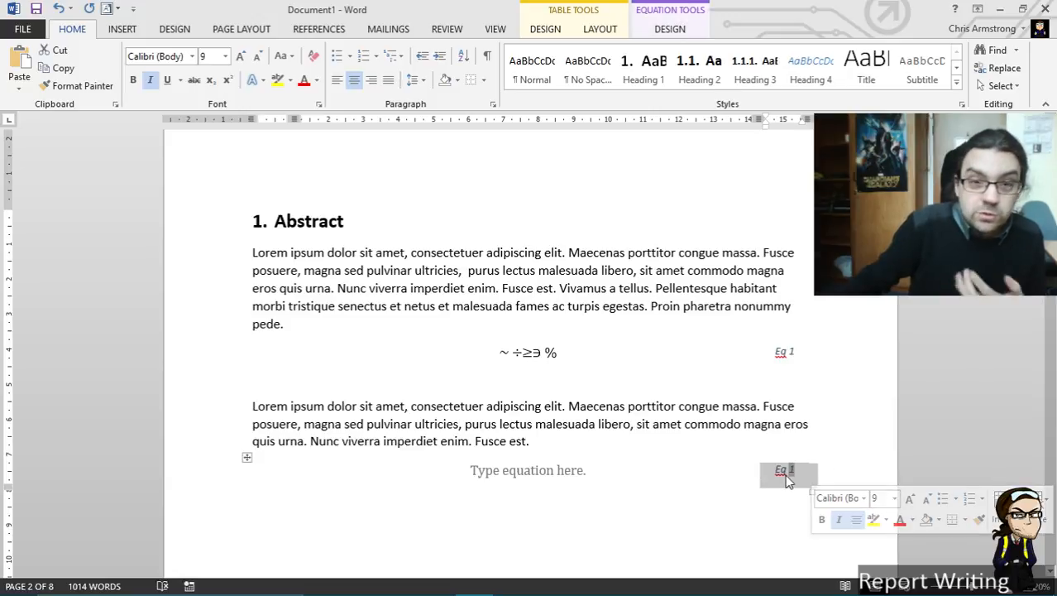
pyautogui.rightClick(793, 469)
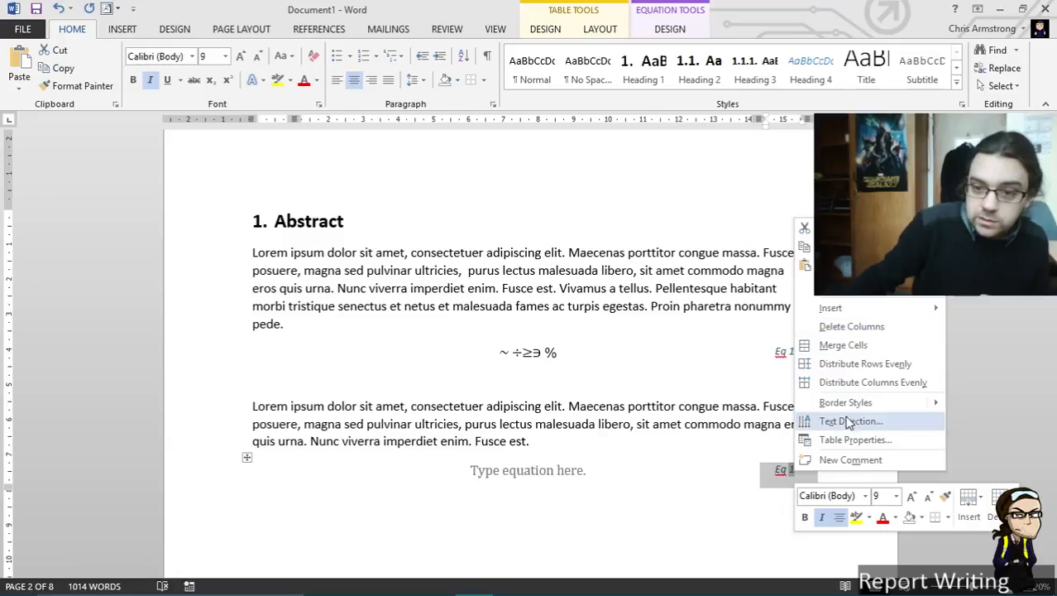
pyautogui.click(791, 478)
pyautogui.rightClick(792, 478)
pyautogui.click(792, 479)
pyautogui.click(791, 473)
pyautogui.rightClick(792, 469)
pyautogui.click(794, 471)
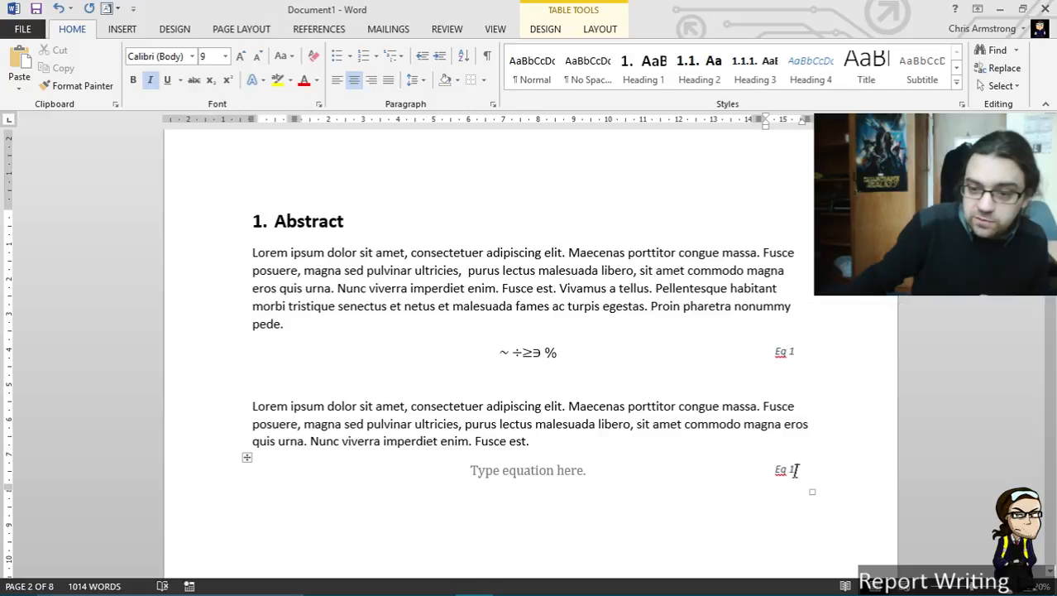
pyautogui.rightClick(795, 470)
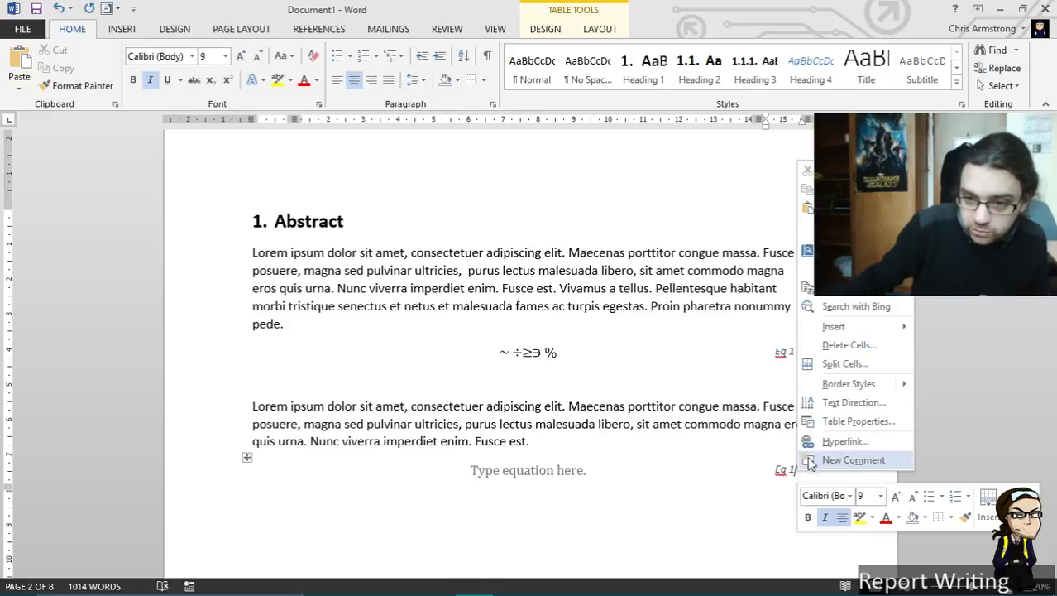
pyautogui.click(780, 479)
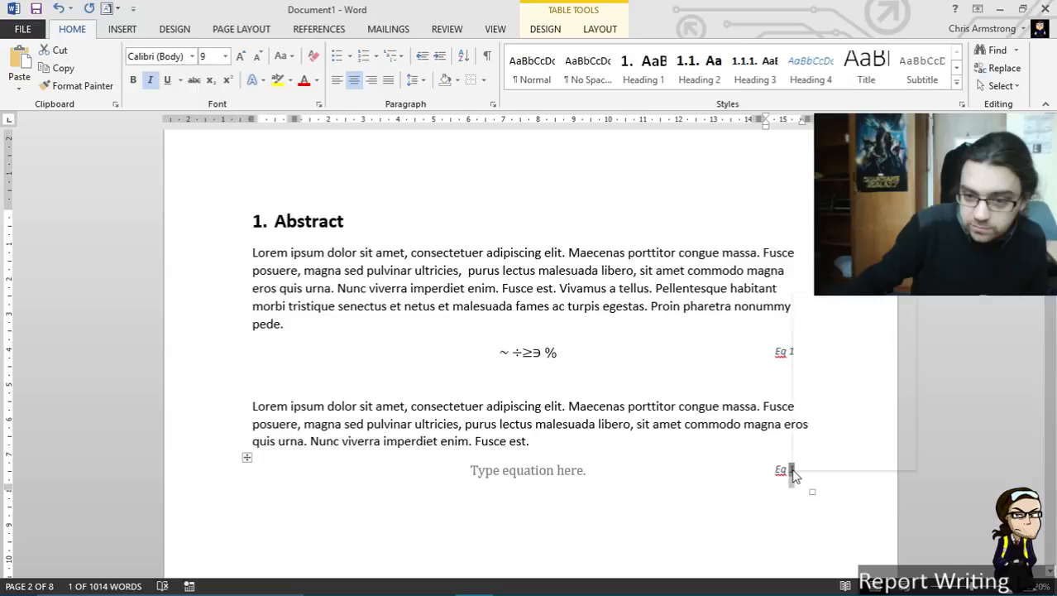
# Update the number field in the caption of the second equation
pyautogui.rightClick(792, 470)
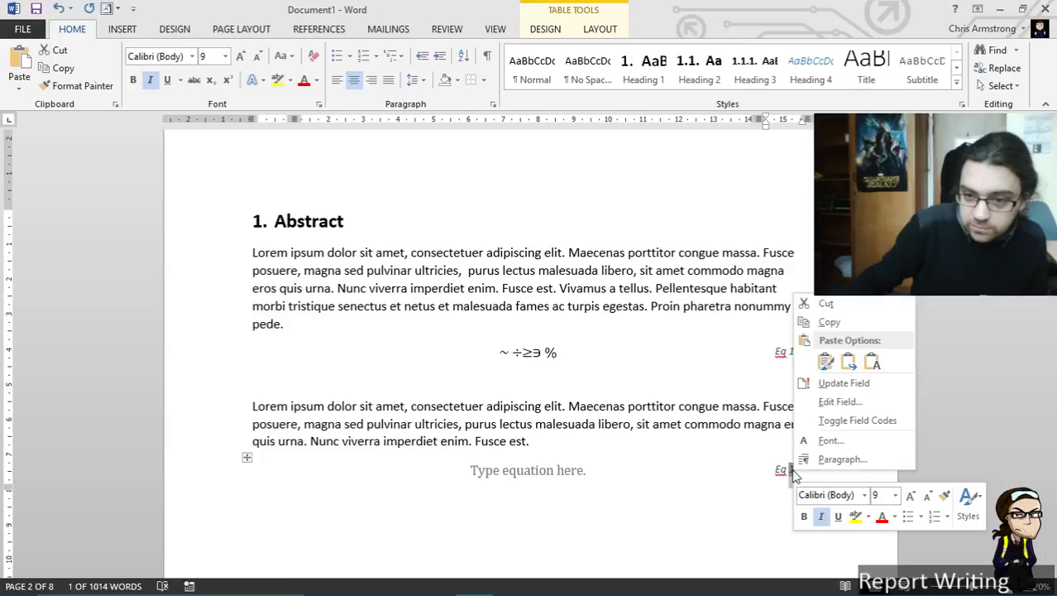
pyautogui.click(832, 384)
pyautogui.click(807, 425)
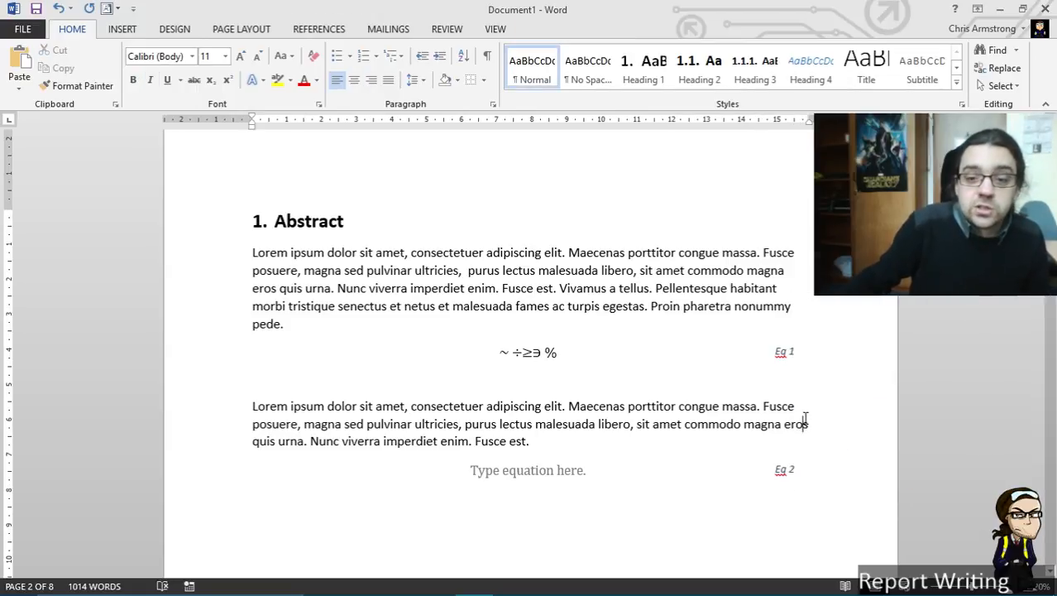
# Insert a hyperlinked cross-reference to the entire Eq 1 caption at the end of the first Abstract paragraph, after "pede."
pyautogui.click(401, 323)
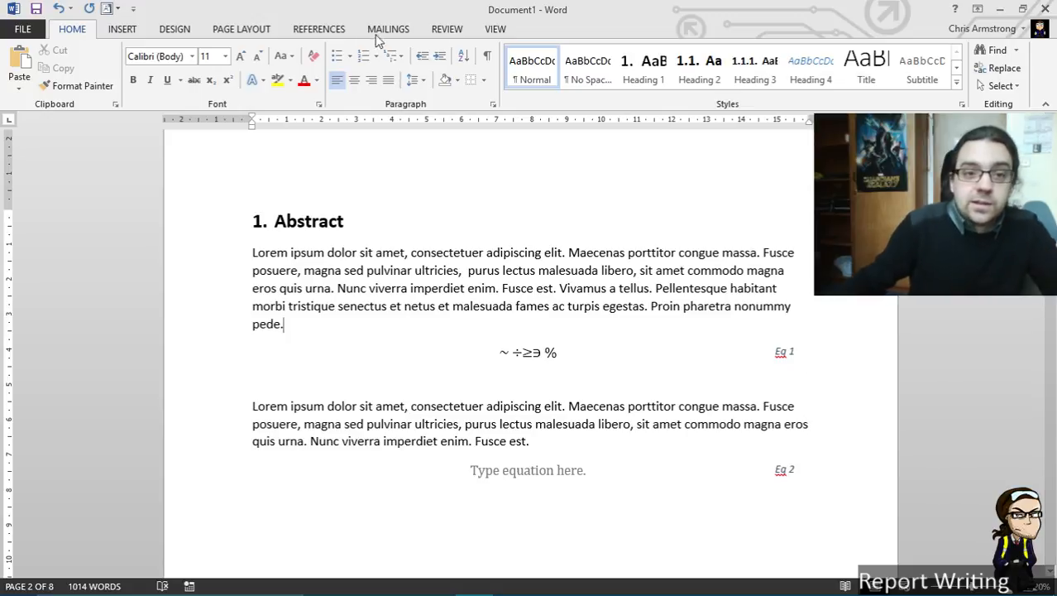
pyautogui.click(323, 30)
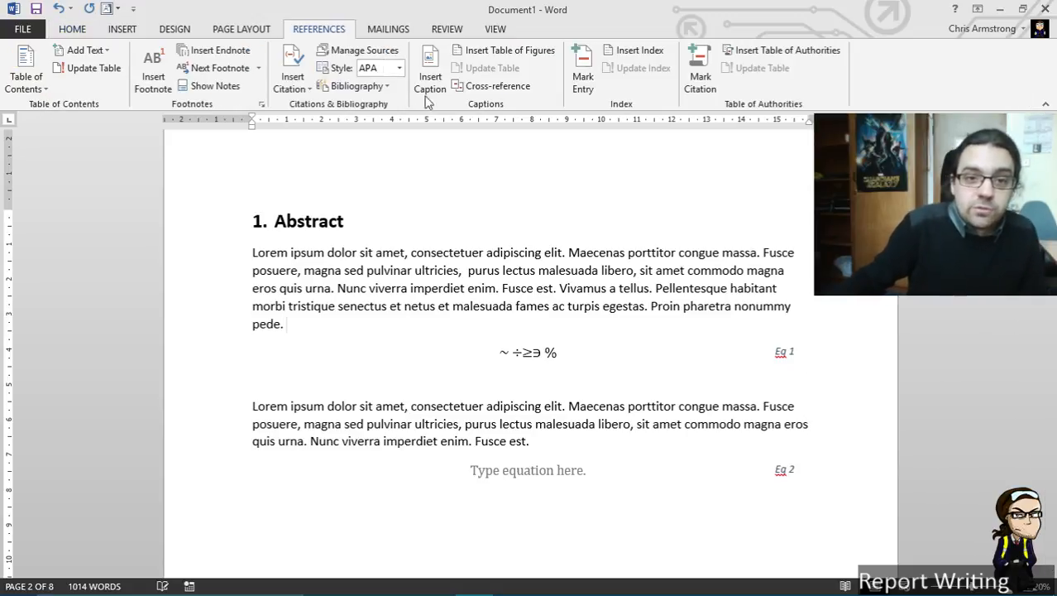
pyautogui.click(492, 86)
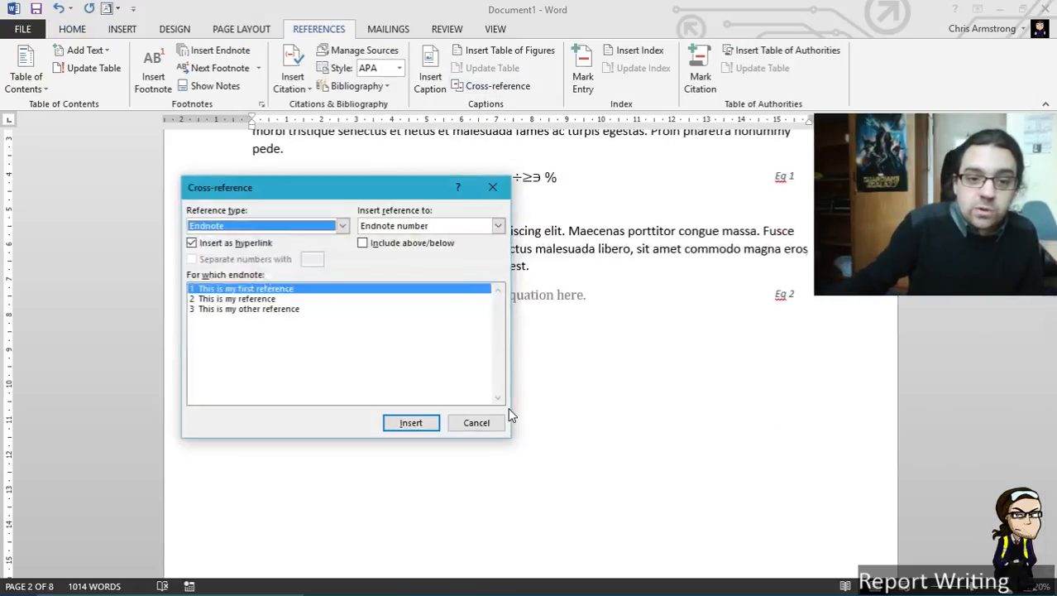
pyautogui.click(244, 226)
pyautogui.click(218, 251)
pyautogui.click(239, 299)
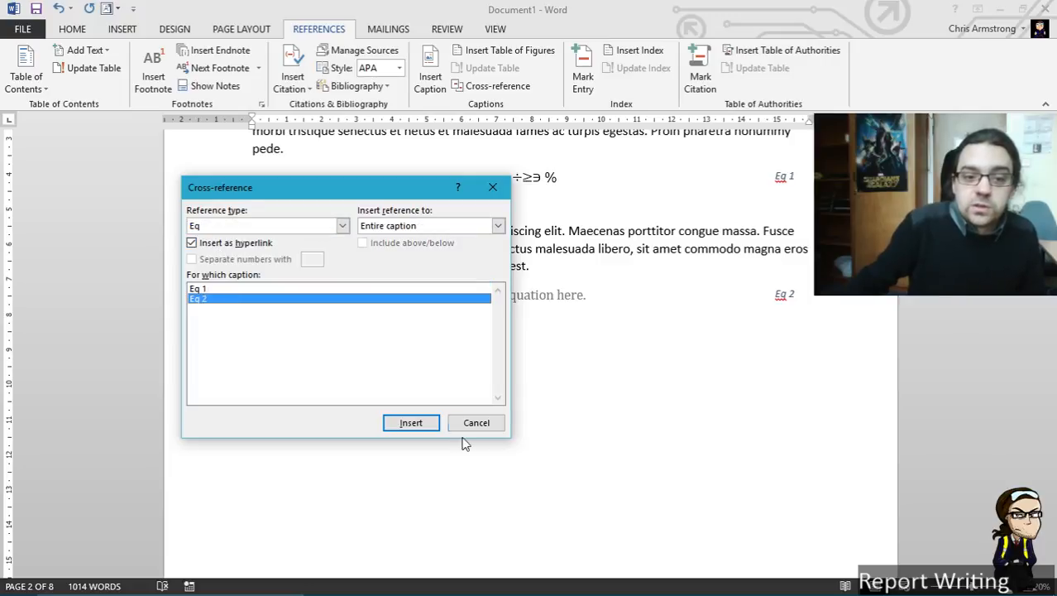
pyautogui.click(443, 223)
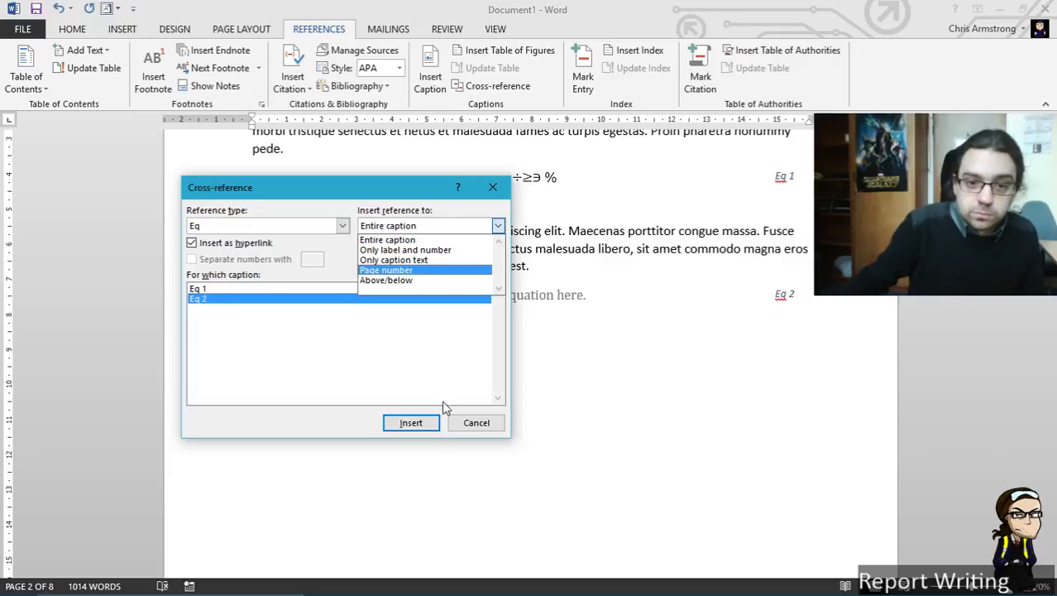
pyautogui.click(219, 288)
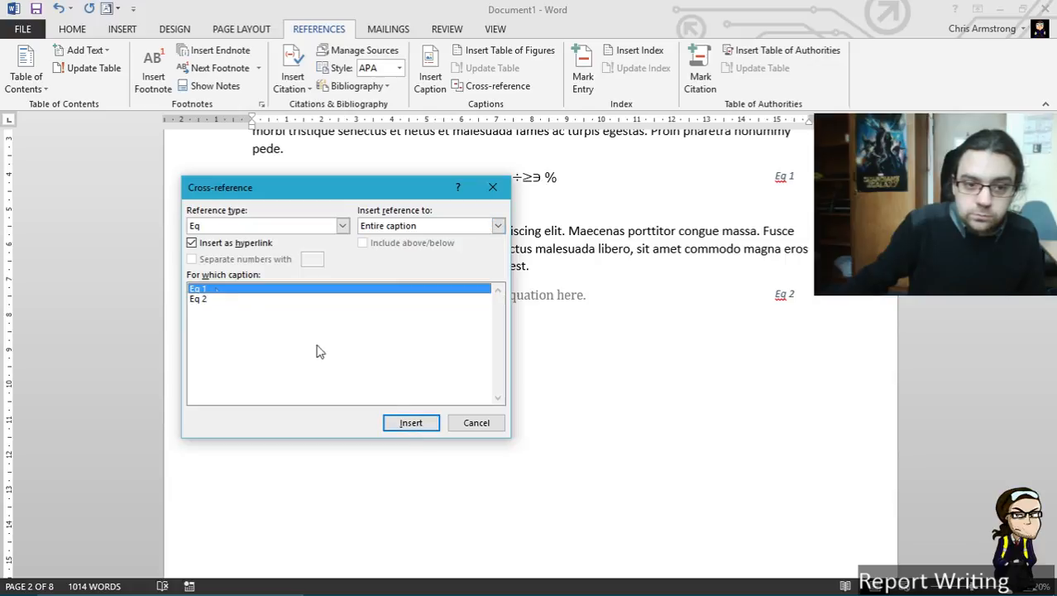
pyautogui.click(411, 422)
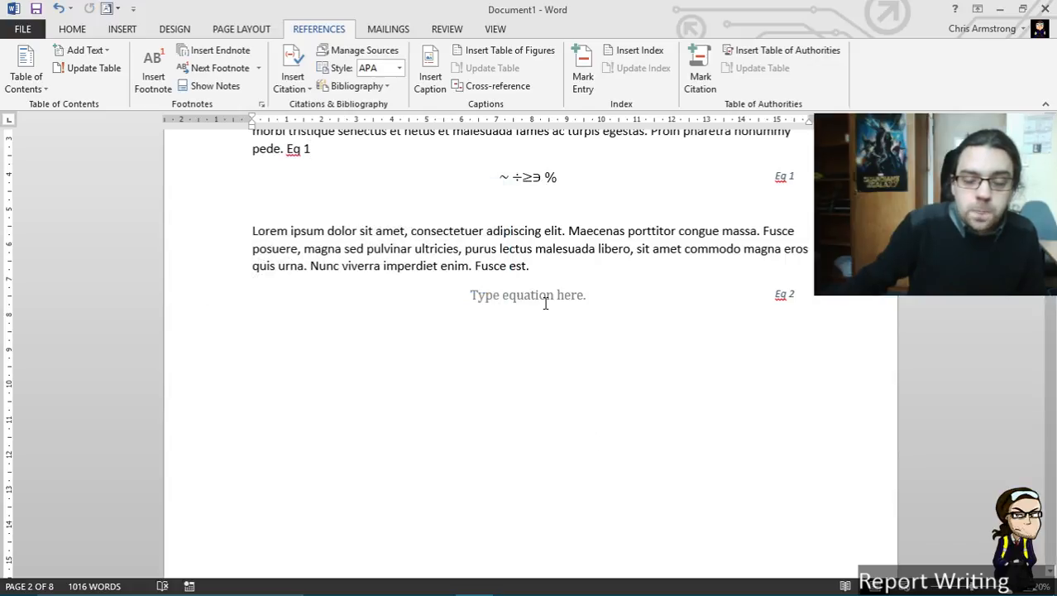
pyautogui.scroll(1, 545, 304)
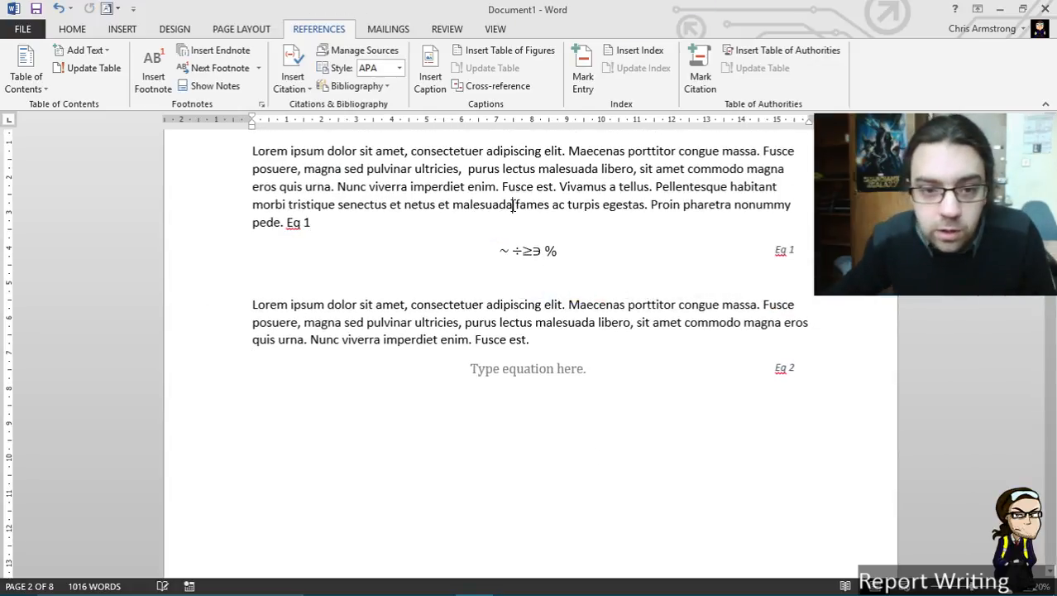
pyautogui.click(545, 371)
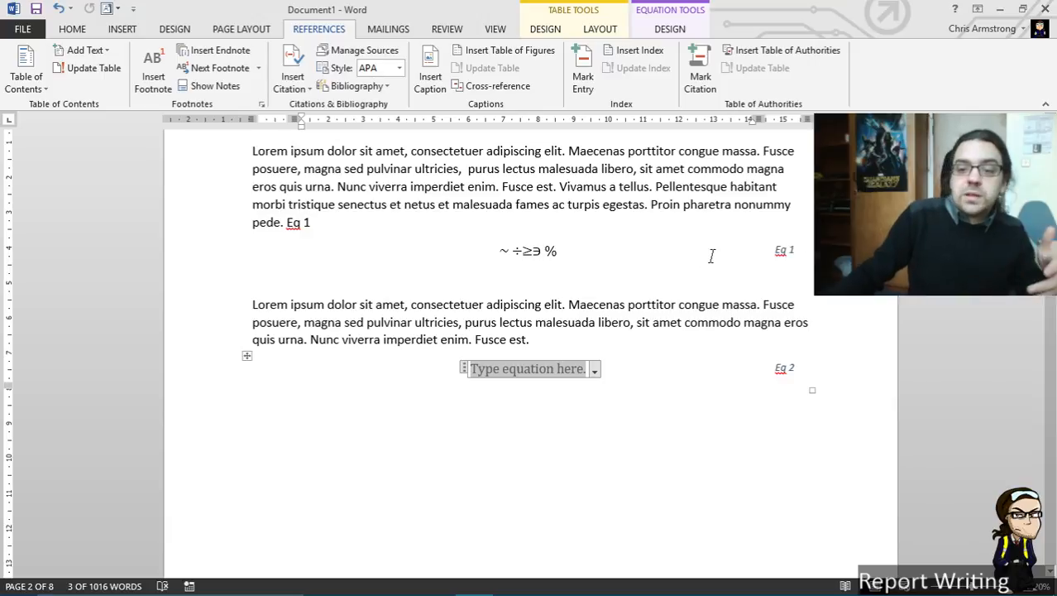
pyautogui.moveTo(766, 253); pyautogui.dragTo(604, 250)
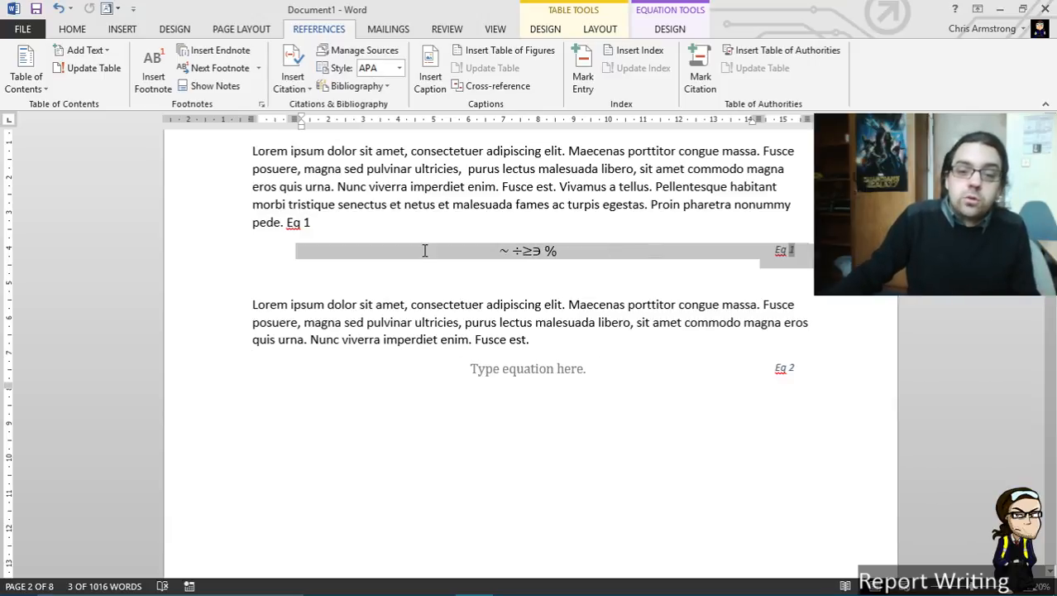
pyautogui.moveTo(424, 250); pyautogui.dragTo(435, 248)
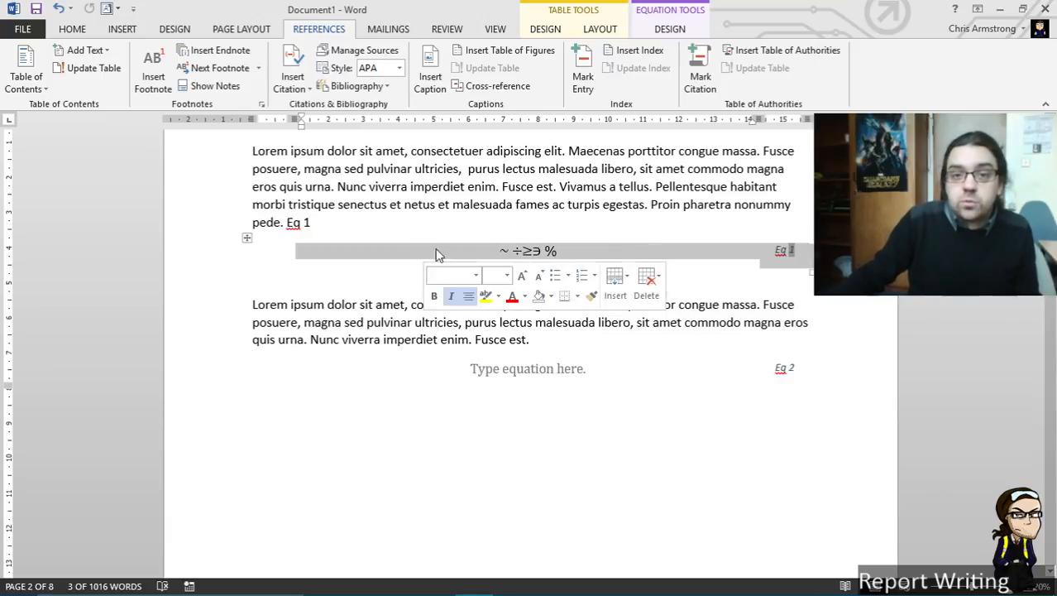
pyautogui.click(570, 257)
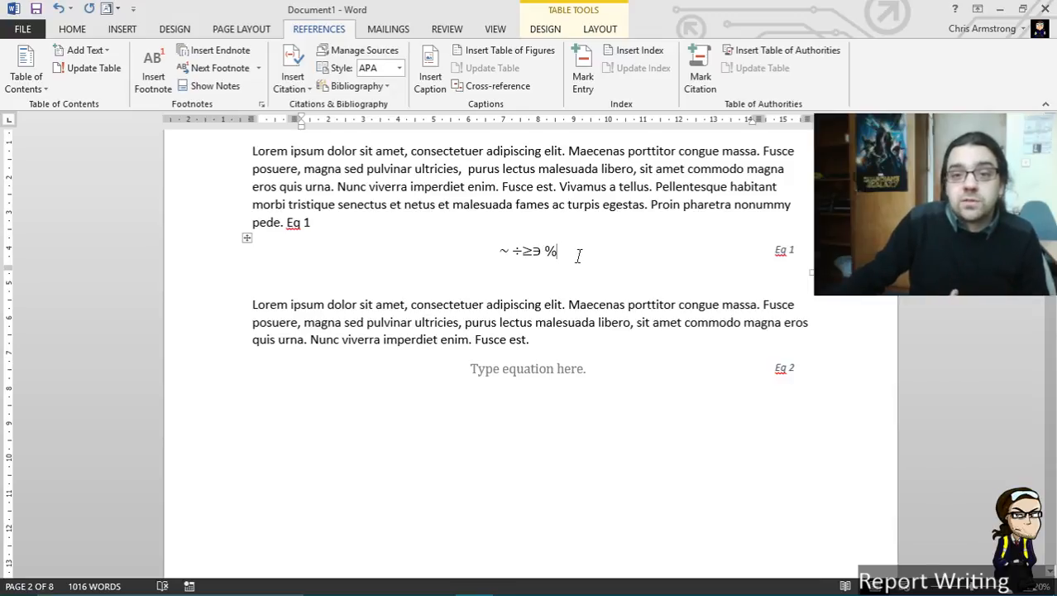
pyautogui.click(778, 250)
pyautogui.click(790, 364)
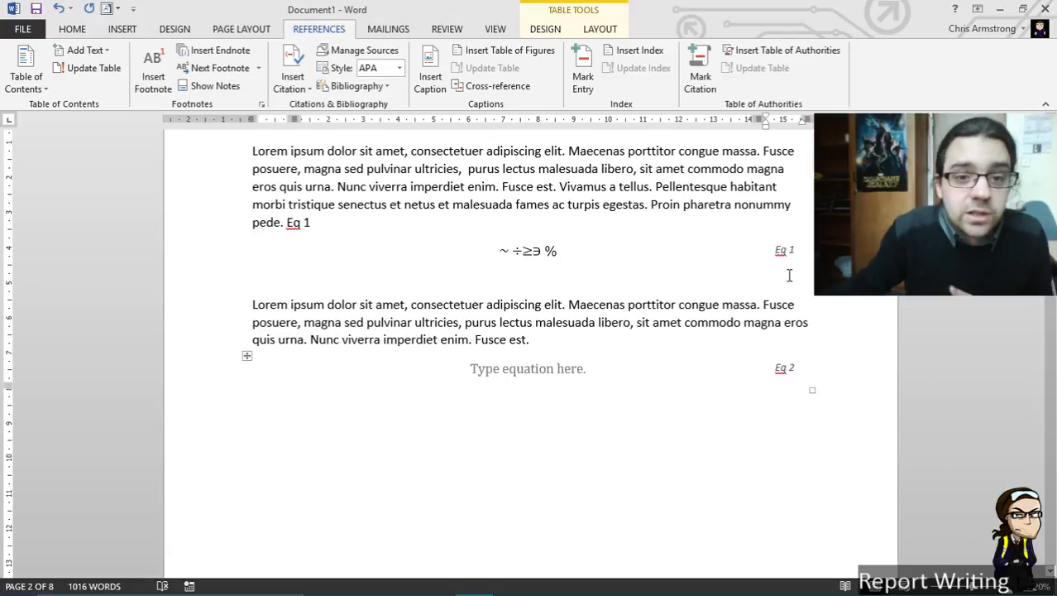